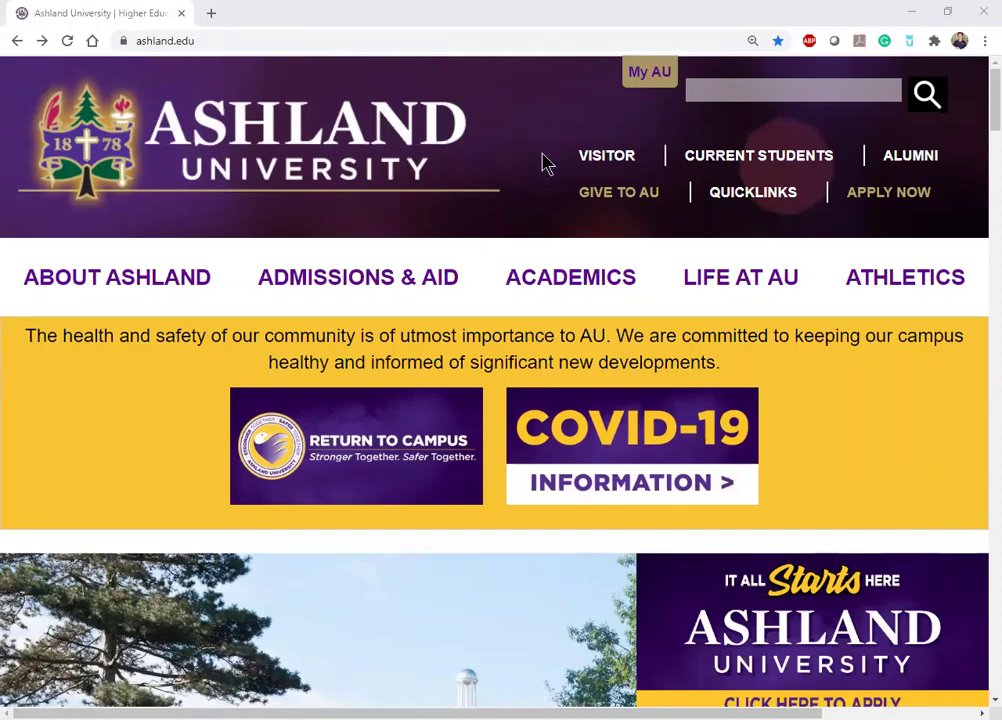
# Step: Go from the Ashland University homepage to the APPLY NOW application management page
pyautogui.scroll(-4, 545, 163)
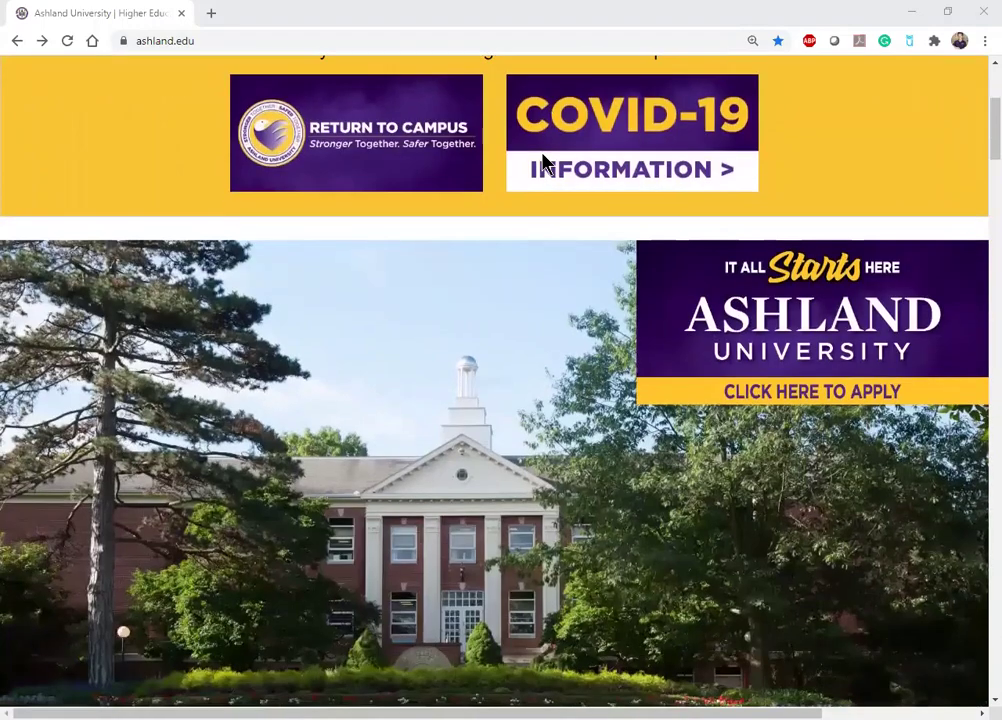
pyautogui.scroll(4, 545, 163)
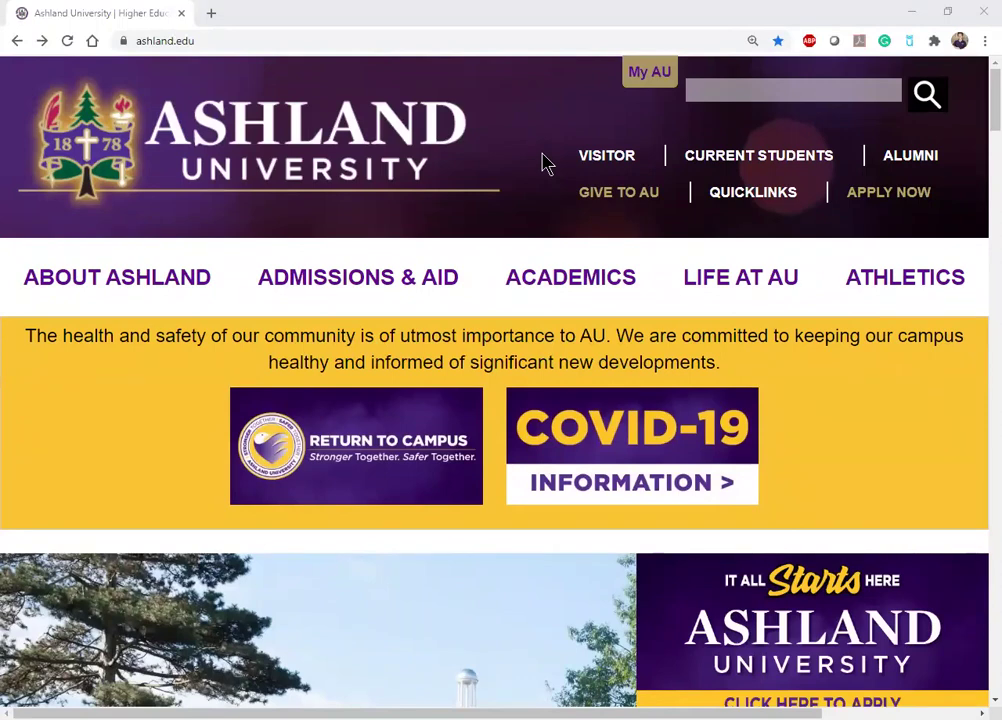
pyautogui.click(884, 194)
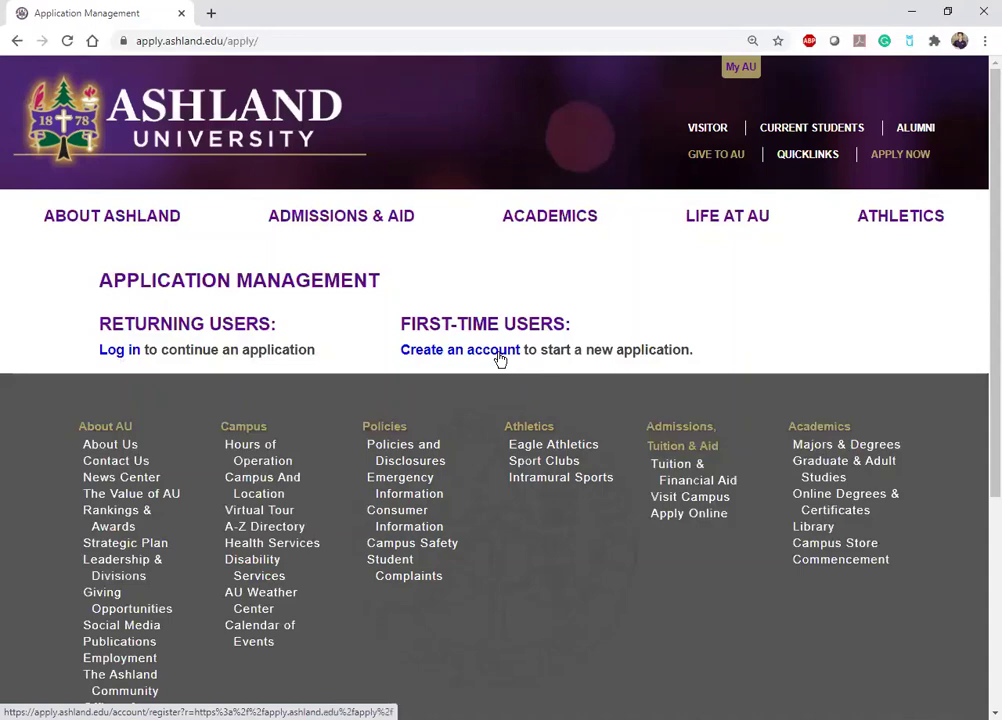
# Step: Start a new account and enter the applicant's e-mail address, first name and last name
pyautogui.click(497, 357)
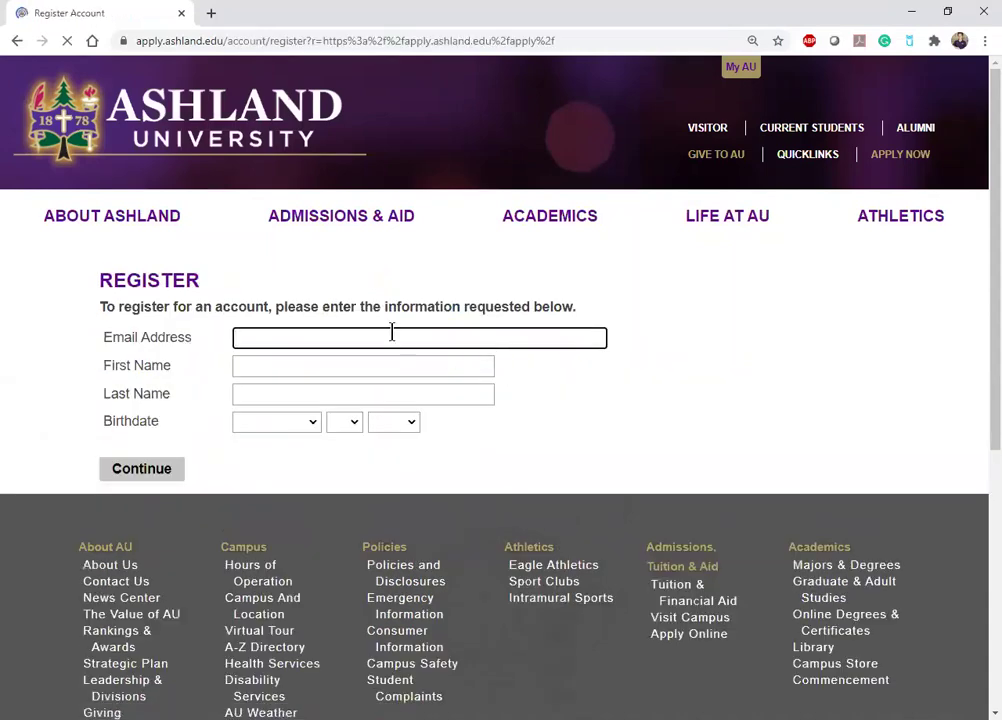
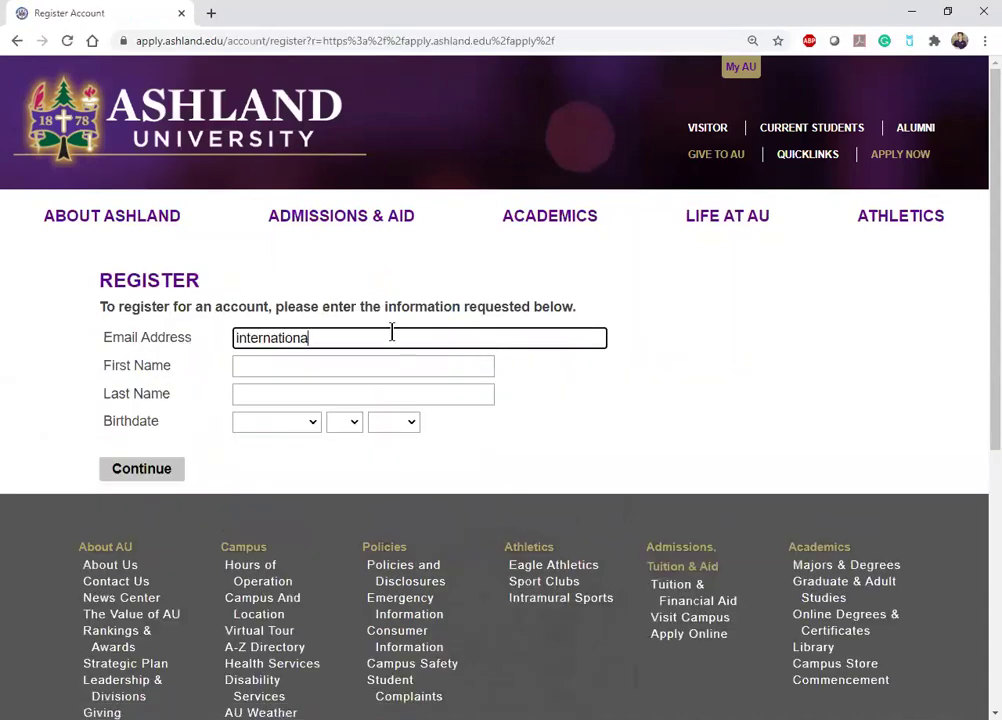
pyautogui.press('Tab')
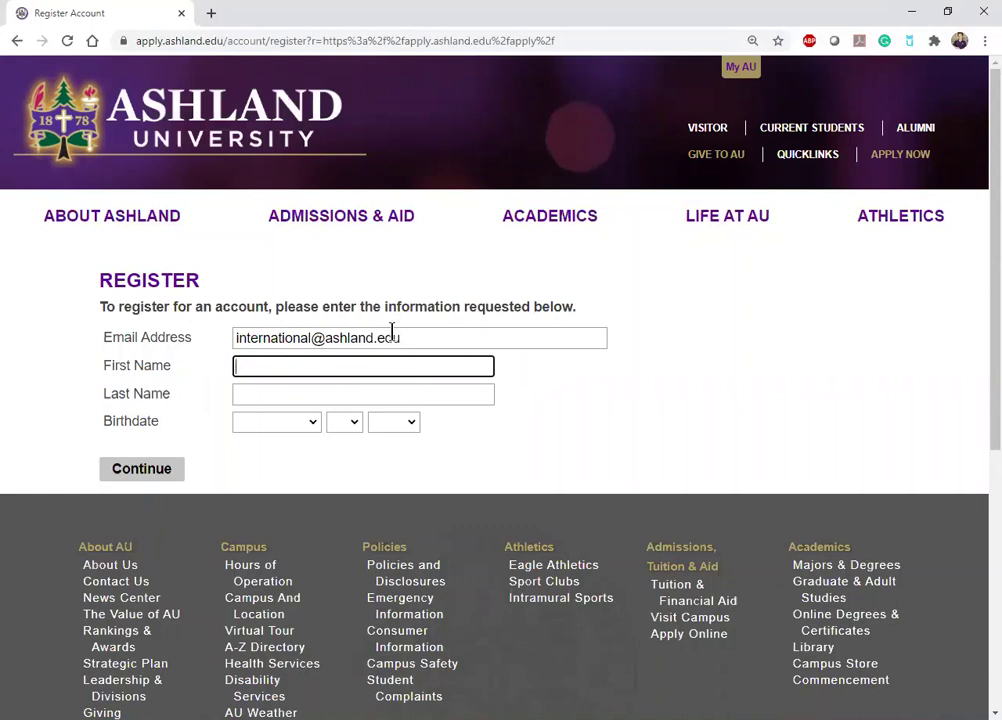
pyautogui.write('Vanessa')
pyautogui.press('Tab')
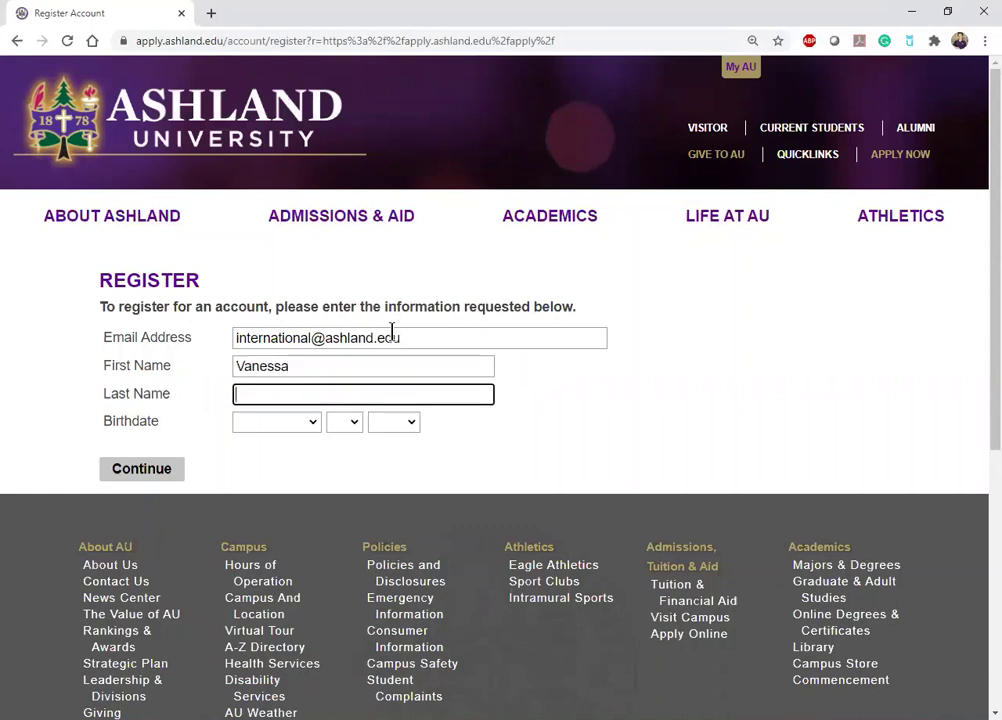
pyautogui.write('International')
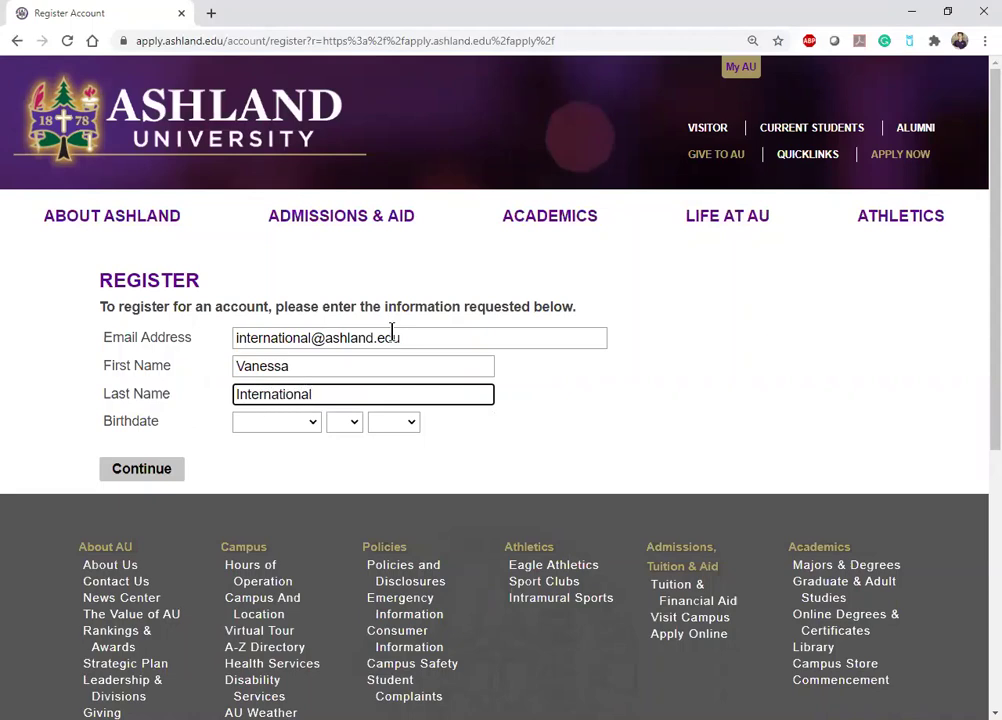
# Step: Set the registration birthdate to January 1, 2000
pyautogui.click(305, 425)
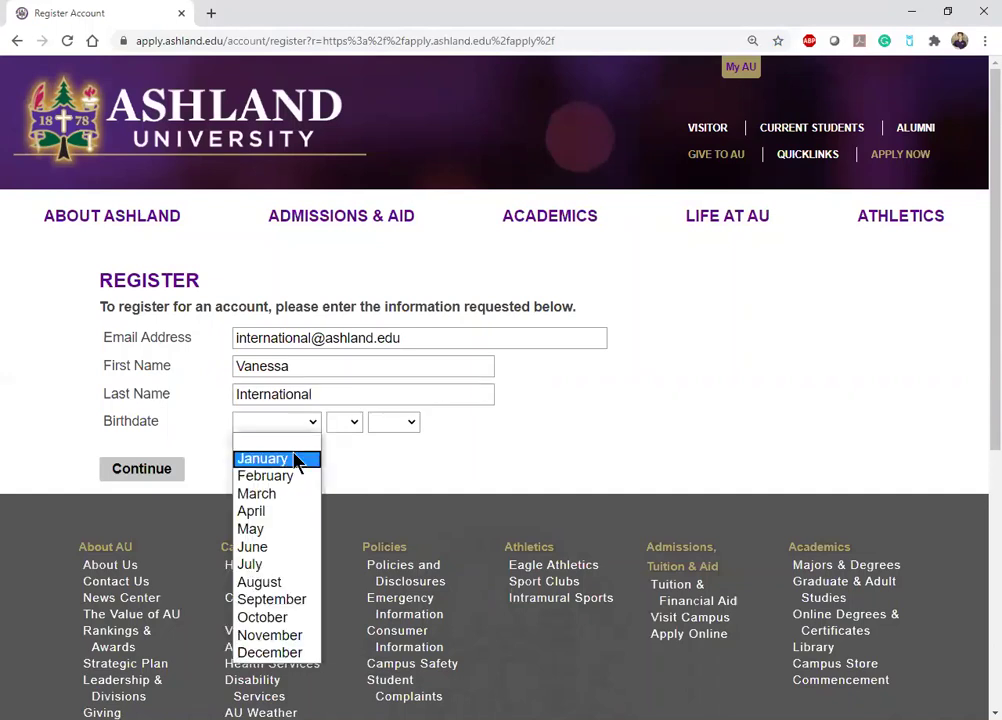
pyautogui.click(295, 461)
pyautogui.click(355, 428)
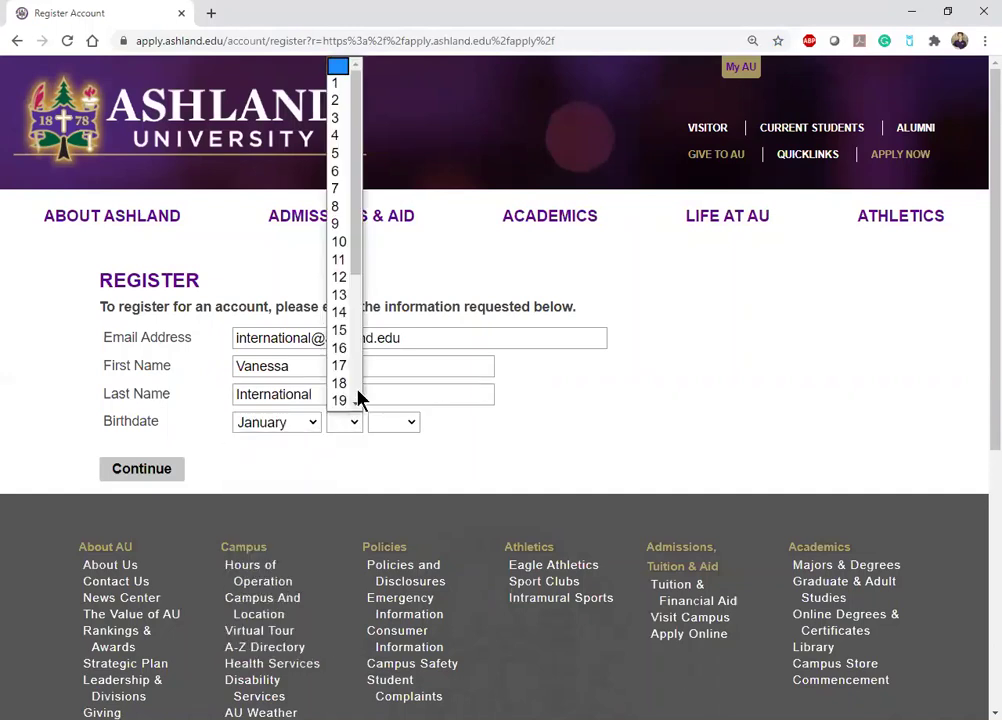
pyautogui.click(343, 90)
pyautogui.click(396, 422)
pyautogui.scroll(-3, 410, 300)
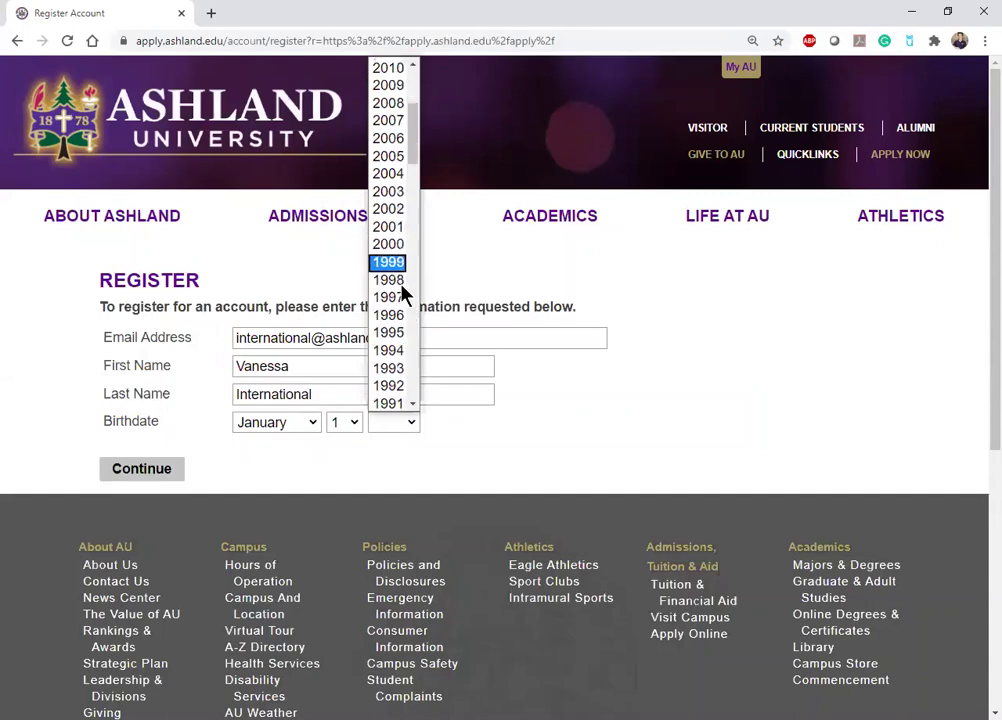
pyautogui.click(402, 246)
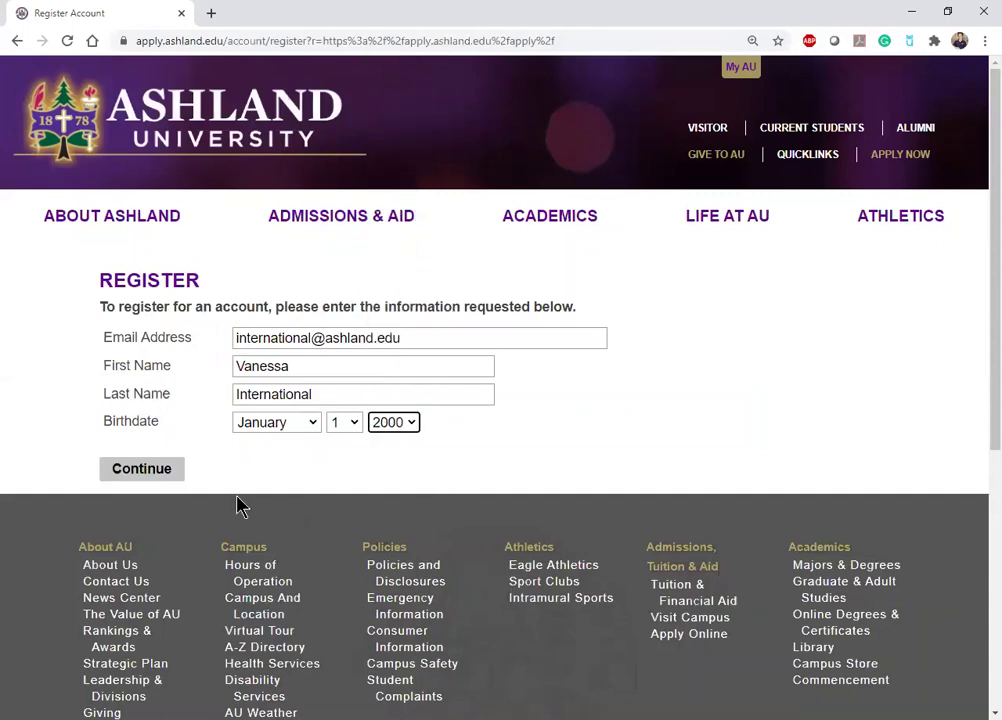
# Step: Submit the registration and paste the emailed temporary PIN into the login form
pyautogui.click(178, 480)
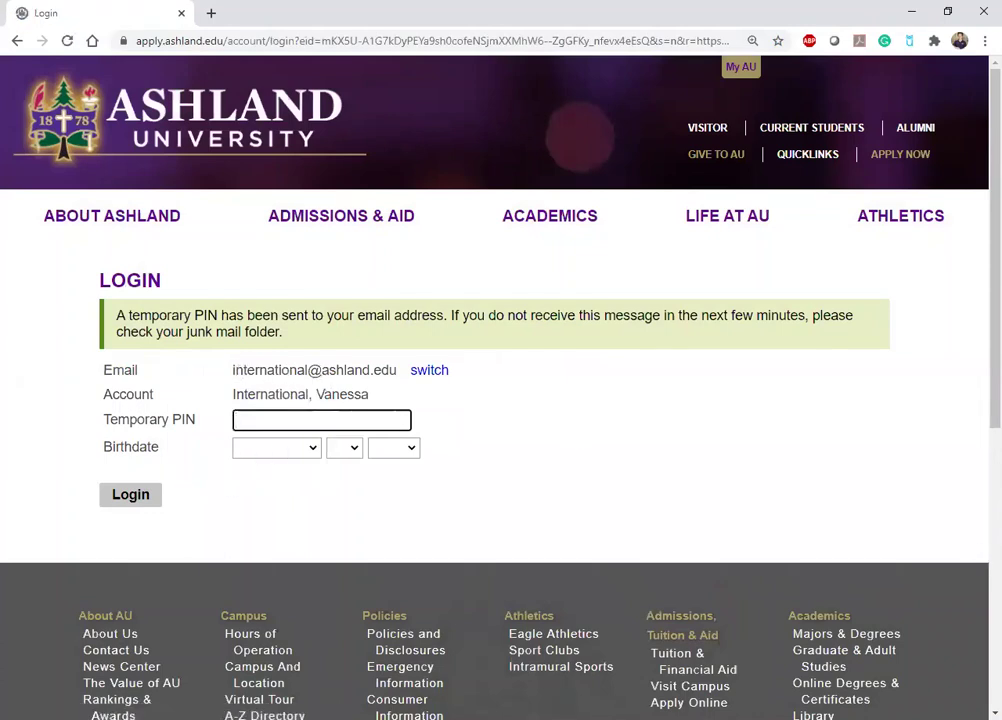
pyautogui.hotkey('alt', 'Tab')
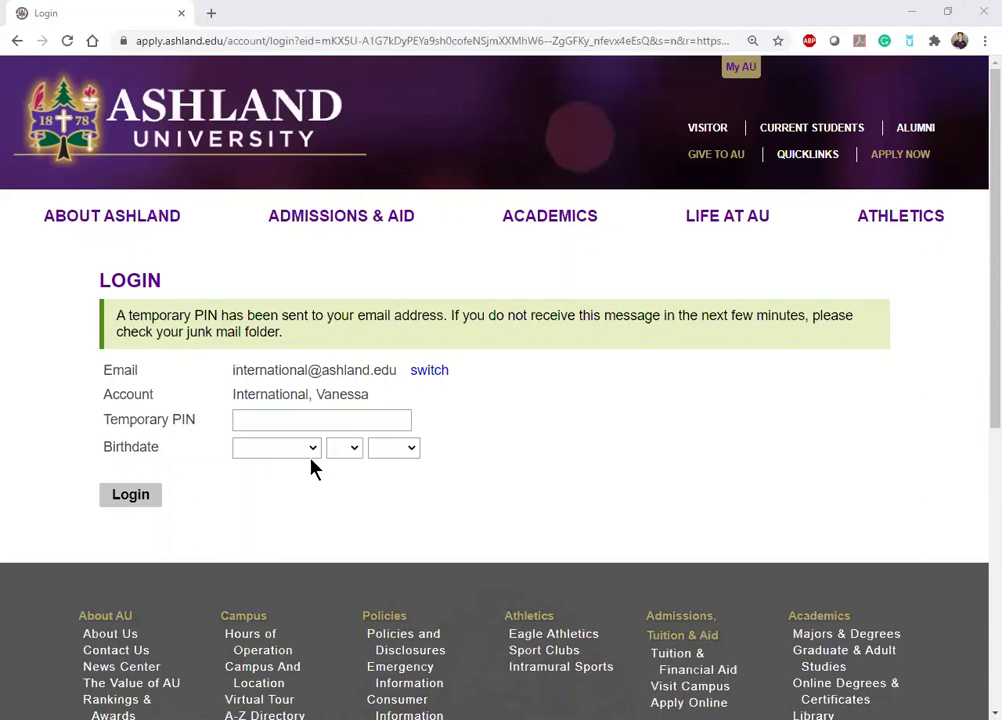
pyautogui.click(301, 421)
pyautogui.hotkey('ctrl', 'v')
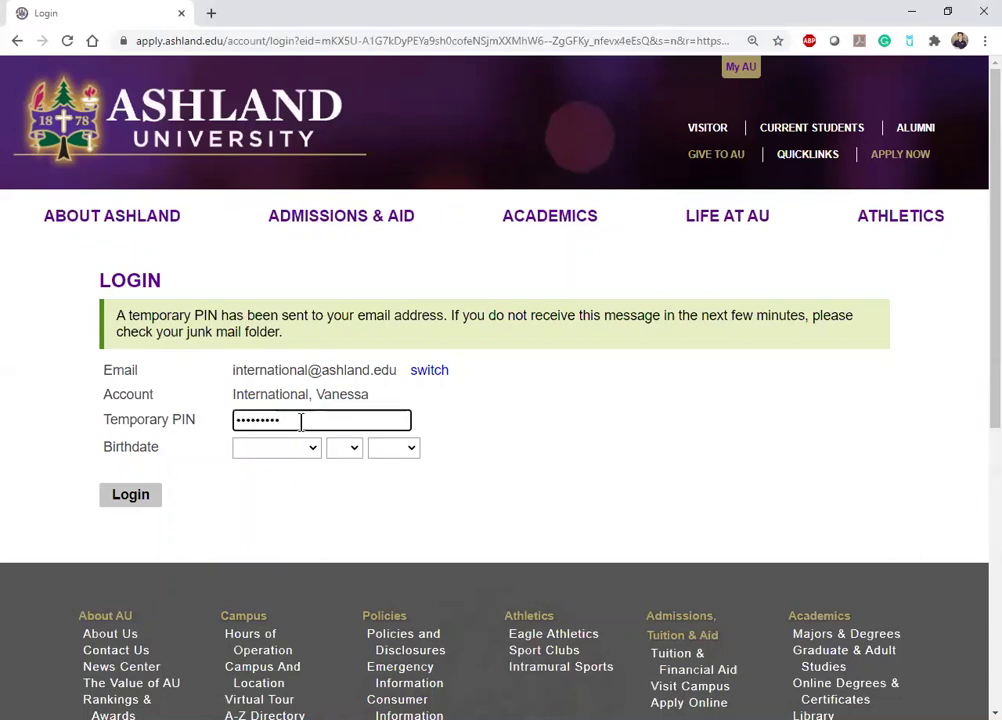
# Step: Set the login birthdate to January 1, 2000 and attempt to sign in
pyautogui.click(298, 450)
pyautogui.click(282, 484)
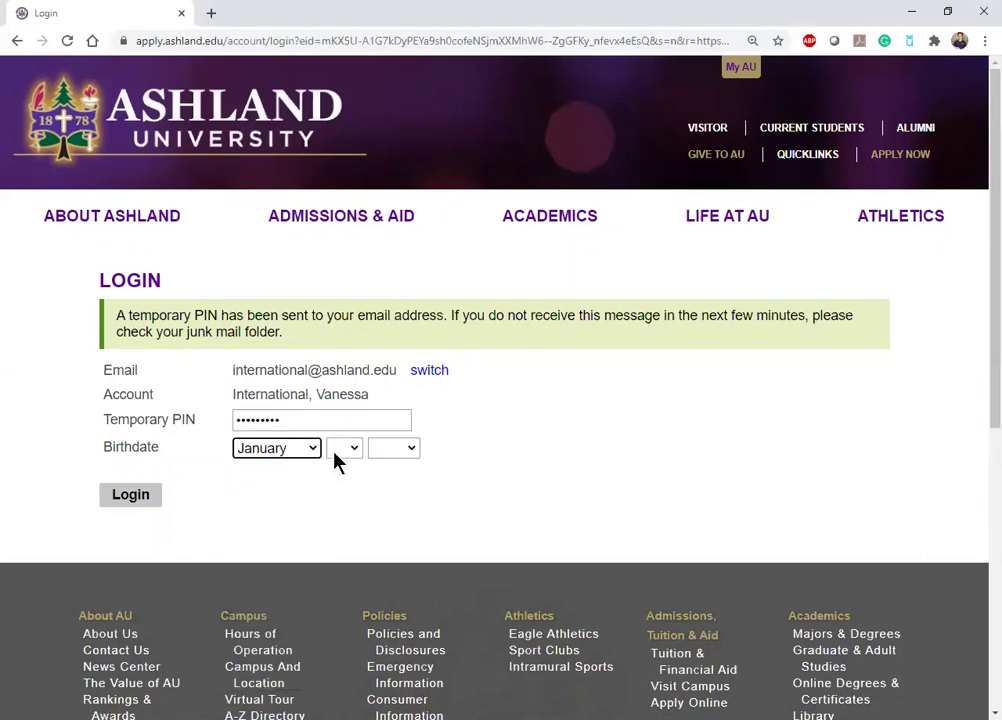
pyautogui.click(342, 450)
pyautogui.click(336, 109)
pyautogui.click(392, 450)
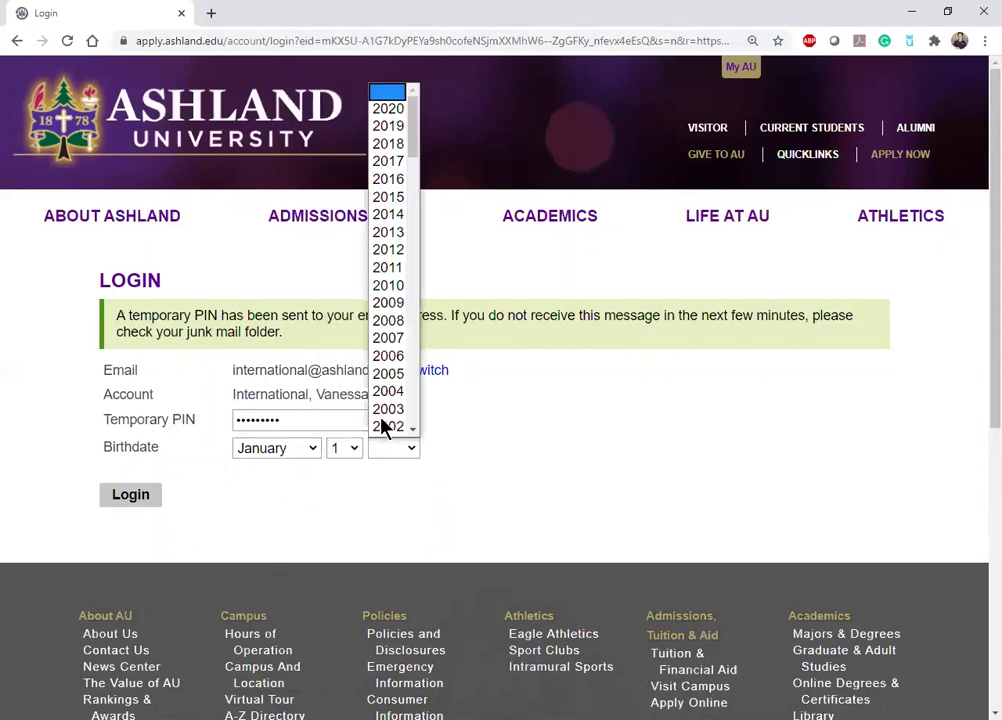
pyautogui.scroll(-3, 385, 300)
pyautogui.click(385, 286)
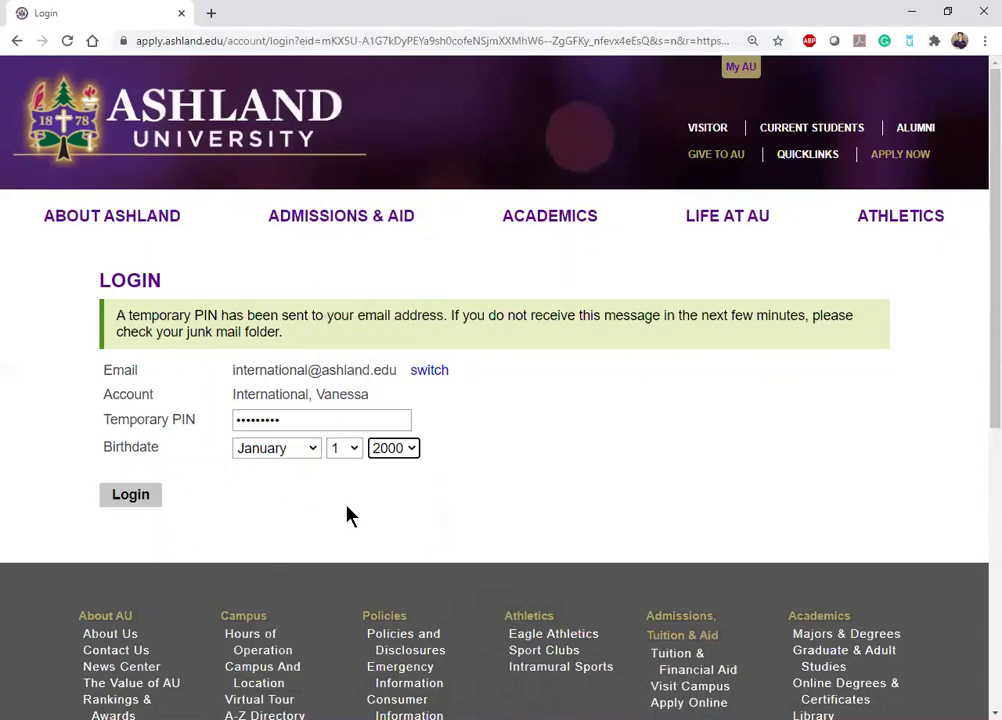
pyautogui.click(129, 497)
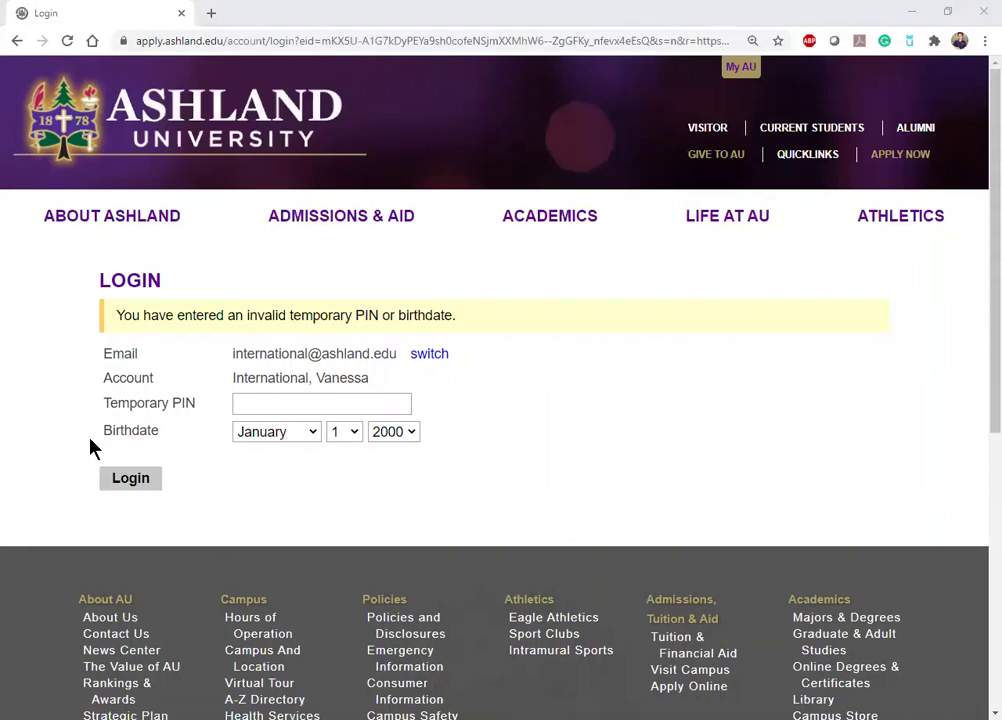
# Step: Re-enter the temporary PIN after the error and sign in again
pyautogui.click(268, 400)
pyautogui.hotkey('ctrl', 'v')
pyautogui.click(150, 481)
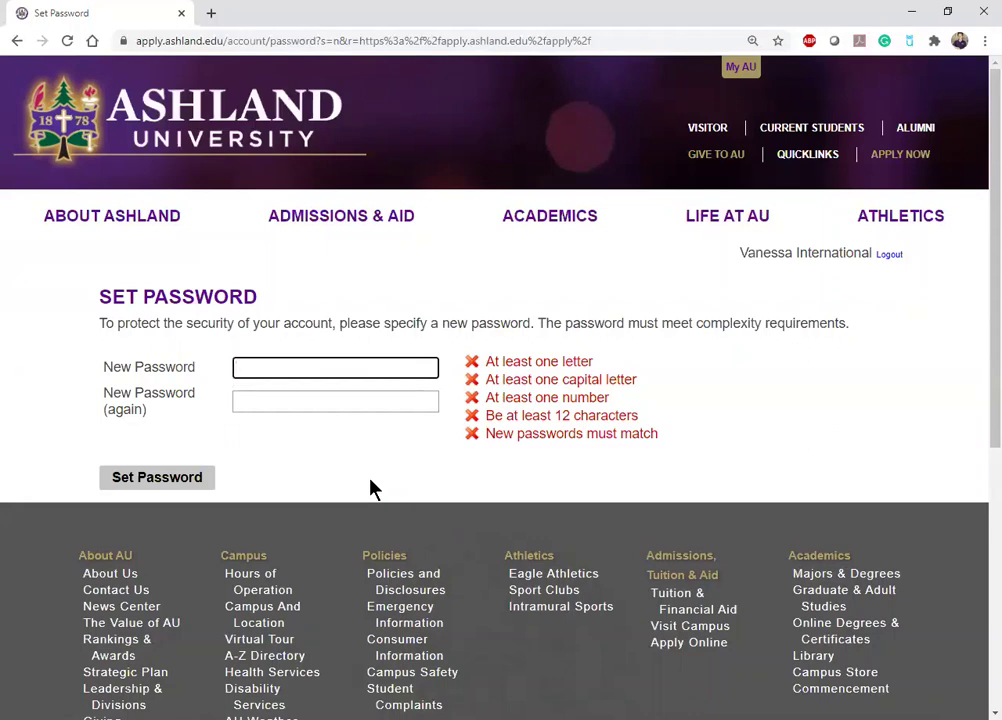
# Step: Enter and confirm a new account password meeting all requirements, then save it
pyautogui.press('Tab')
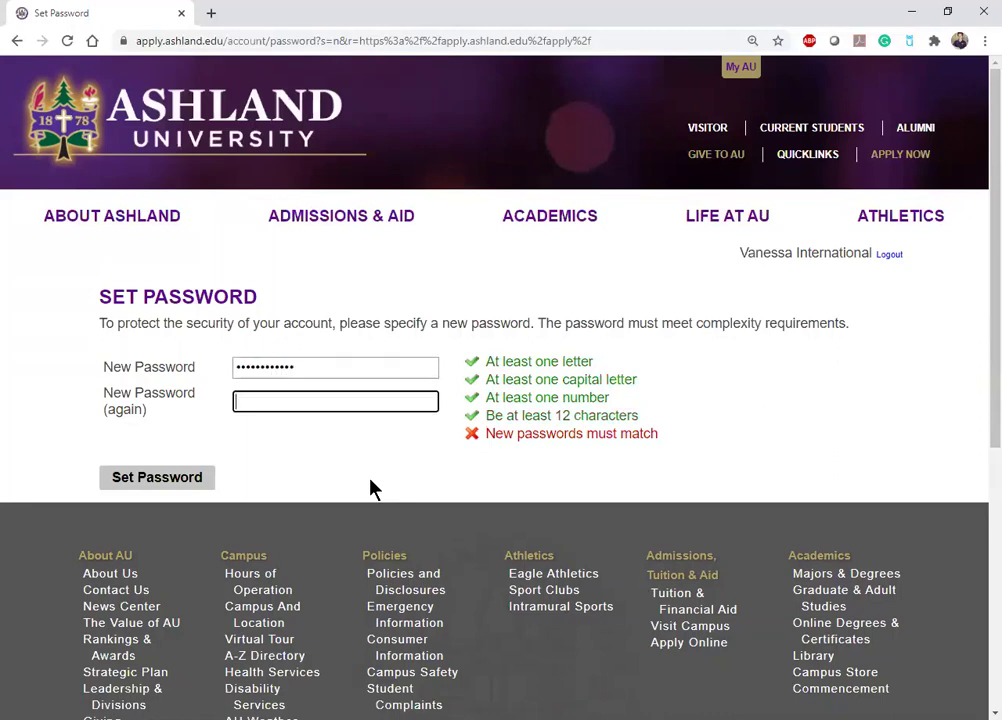
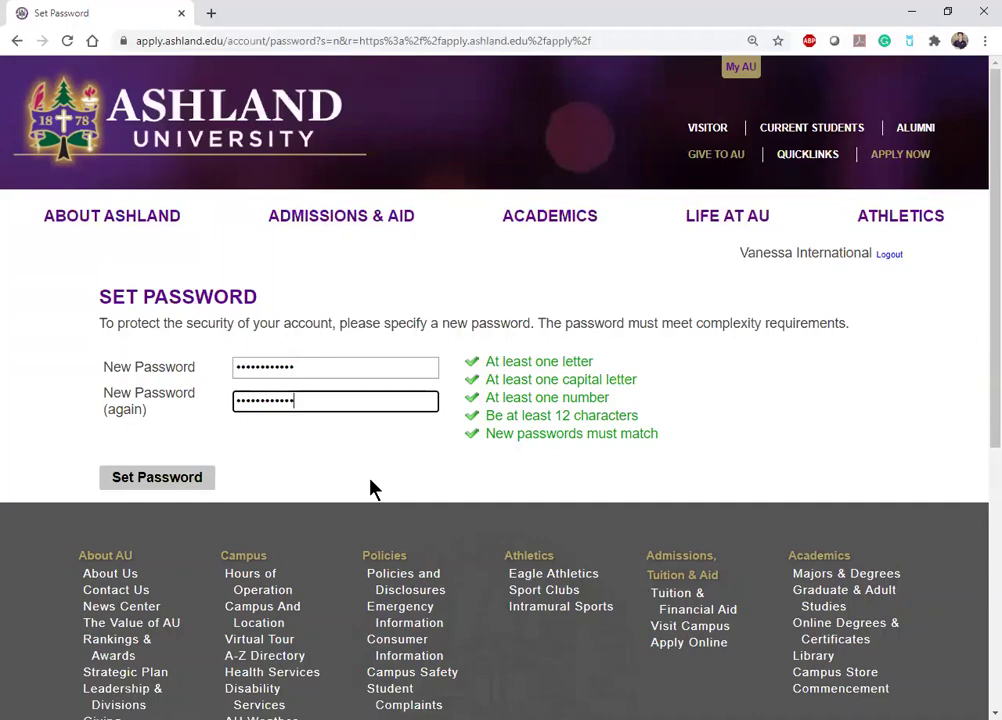
pyautogui.click(198, 479)
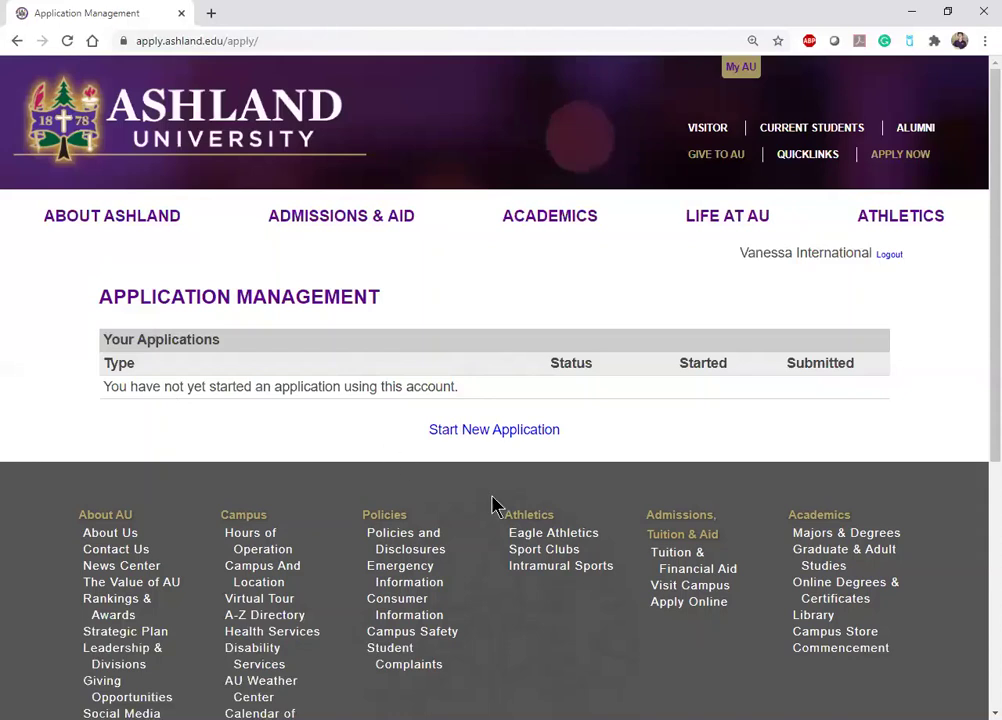
# Step: Create a new Undergraduate (CCP High School, First Year, Transfer Applicants) application
pyautogui.click(497, 441)
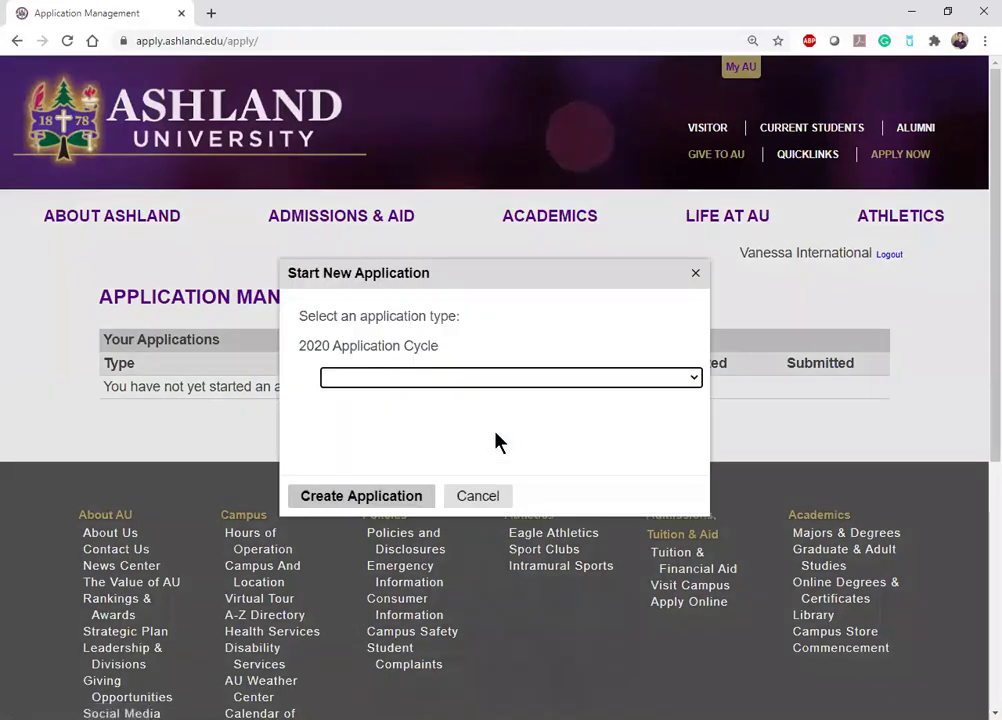
pyautogui.click(466, 380)
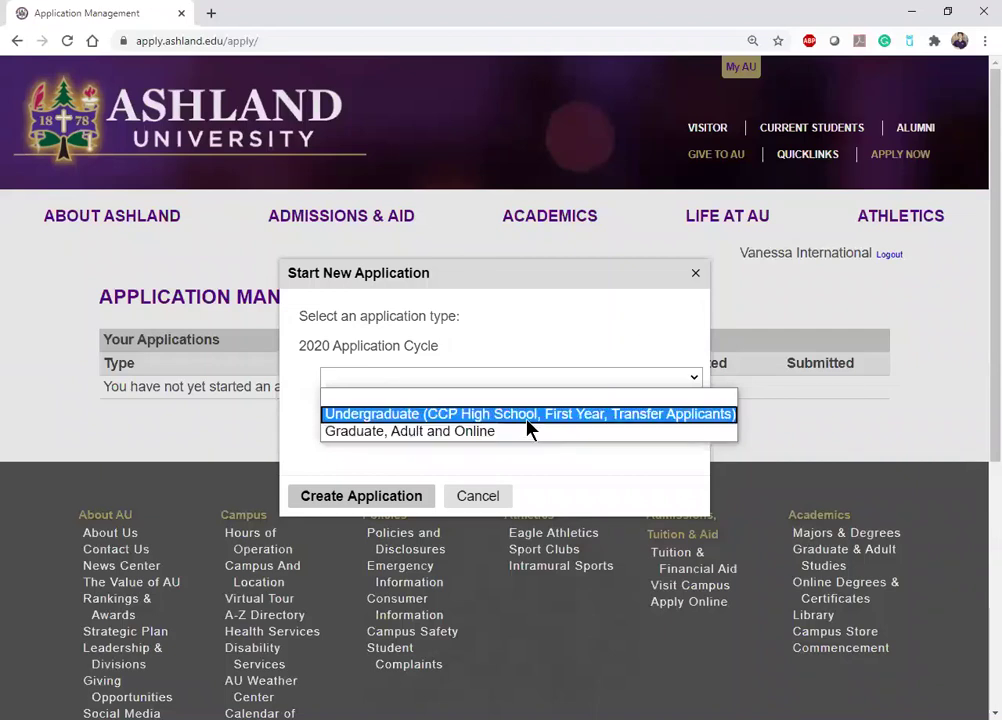
pyautogui.click(527, 420)
pyautogui.click(361, 496)
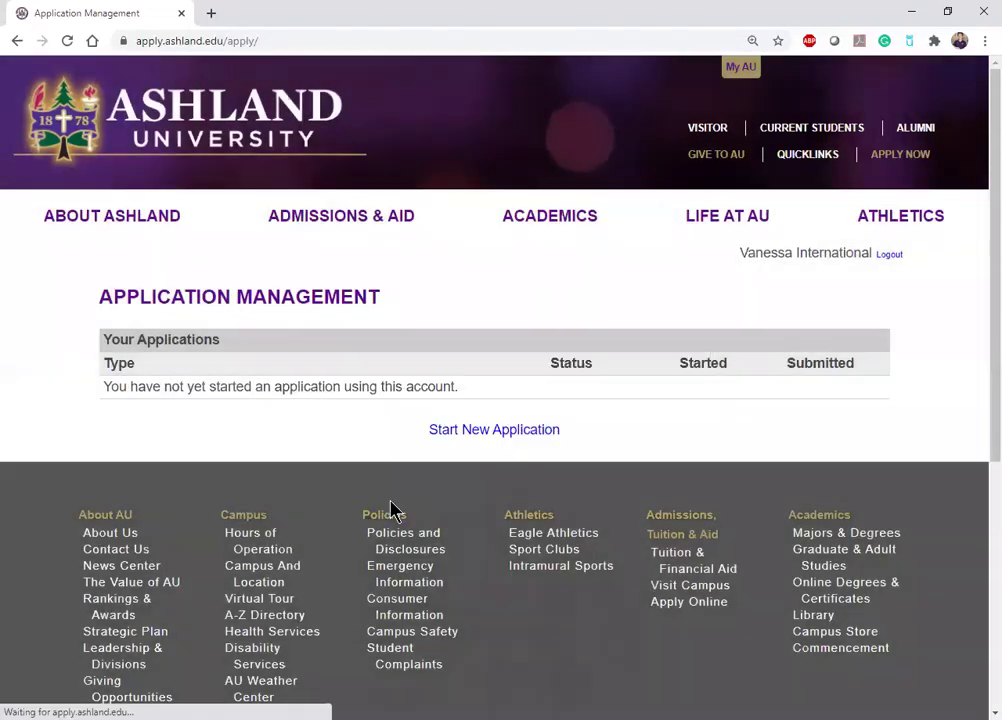
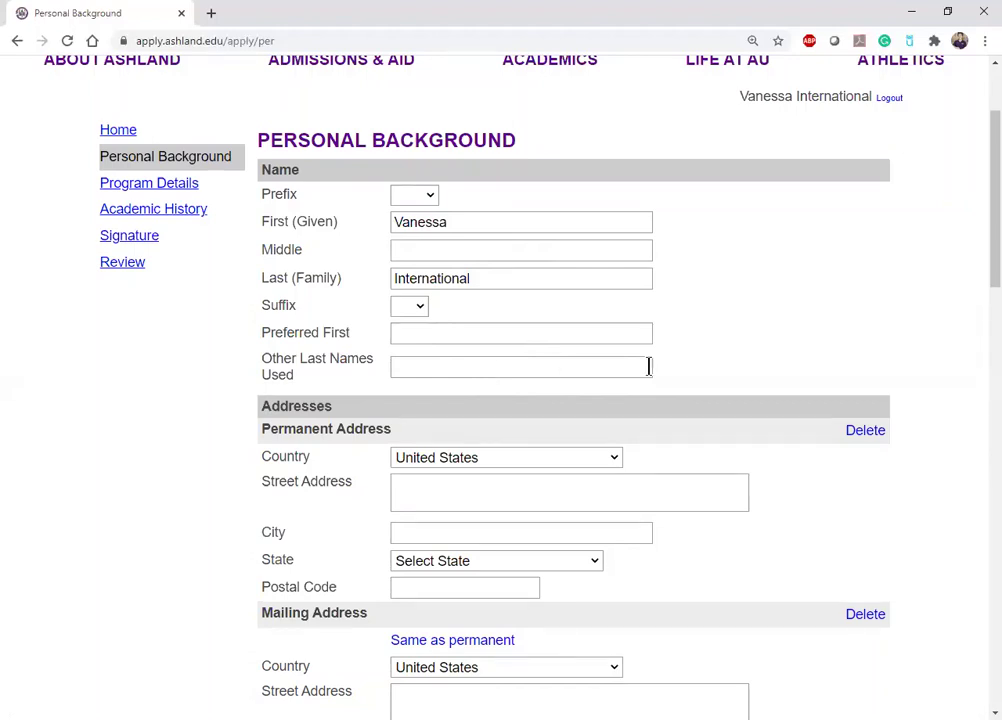
# Step: Set the permanent address country to Canada
pyautogui.scroll(-2, 752, 358)
pyautogui.scroll(-1, 752, 358)
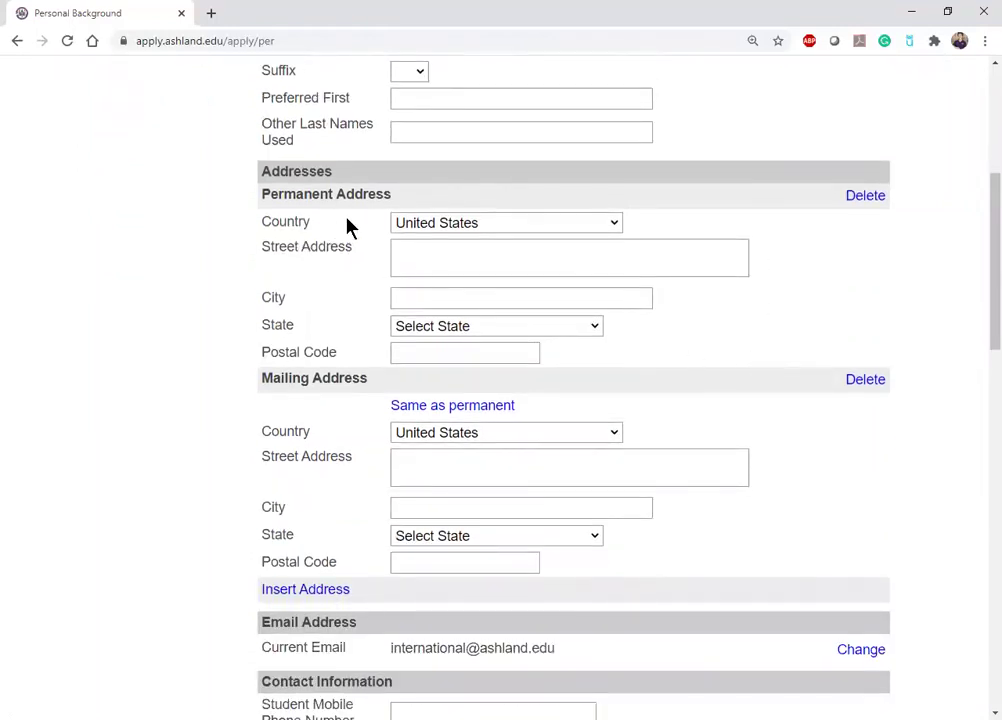
pyautogui.click(418, 233)
pyautogui.scroll(20, 455, 285)
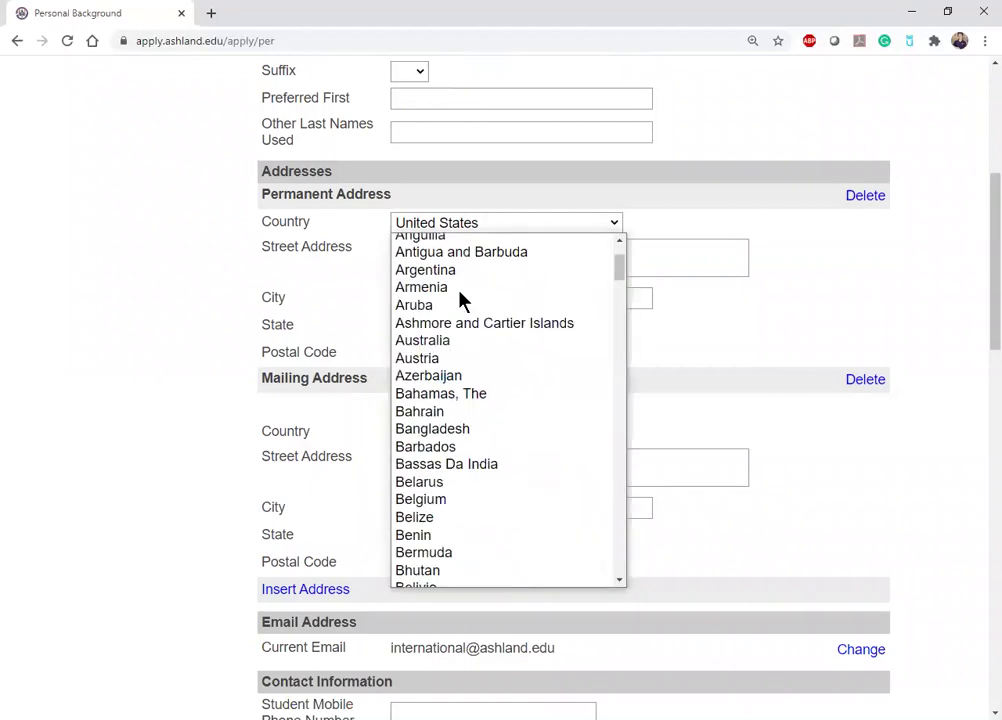
pyautogui.scroll(-5, 462, 314)
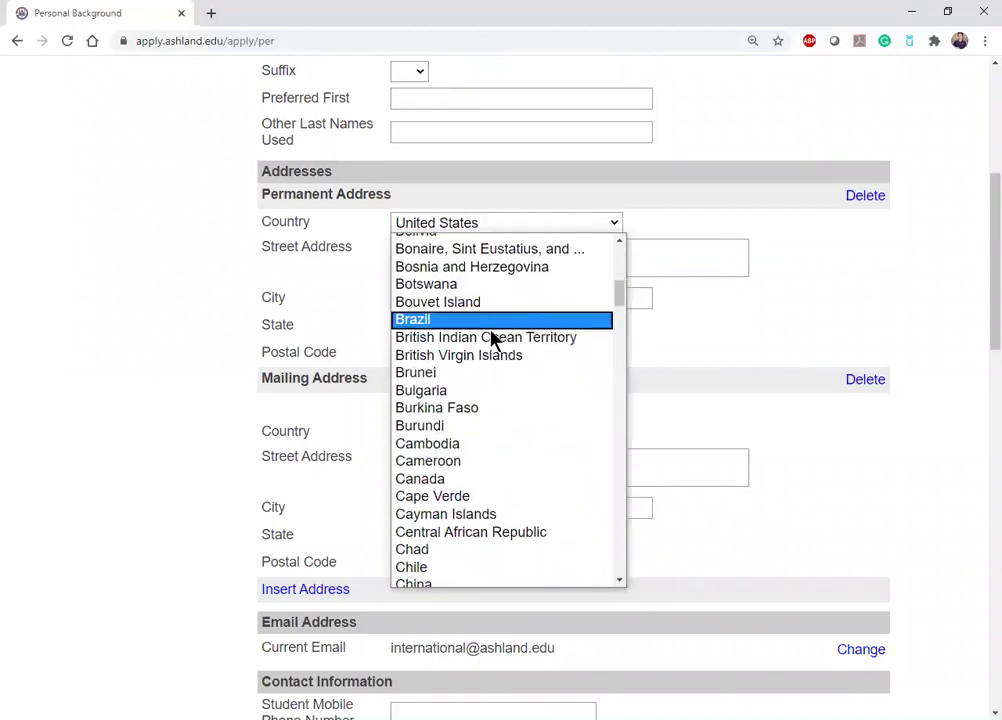
pyautogui.click(460, 479)
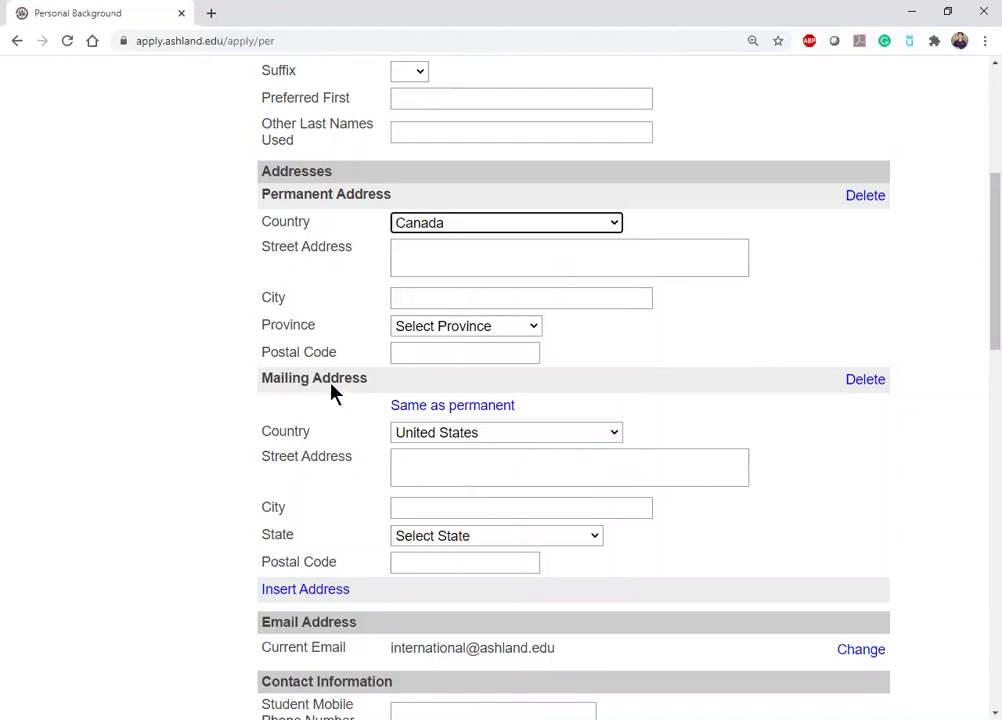
# Step: Fill street, city and postal code from the saved address suggestion and choose Alberta as province
pyautogui.click(413, 250)
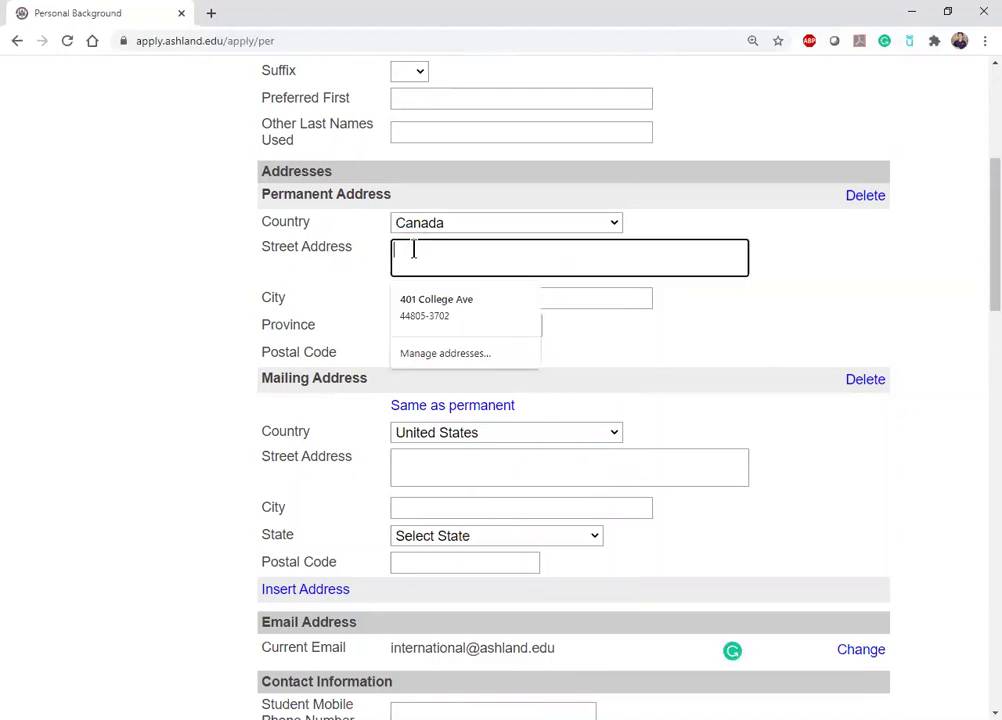
pyautogui.click(449, 303)
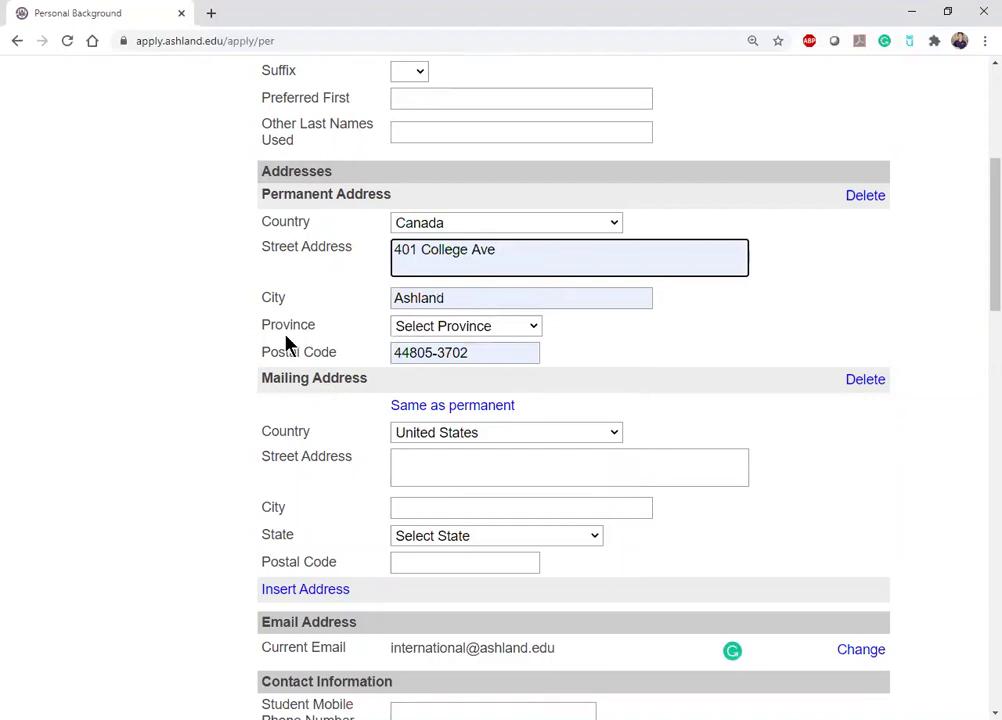
pyautogui.click(404, 330)
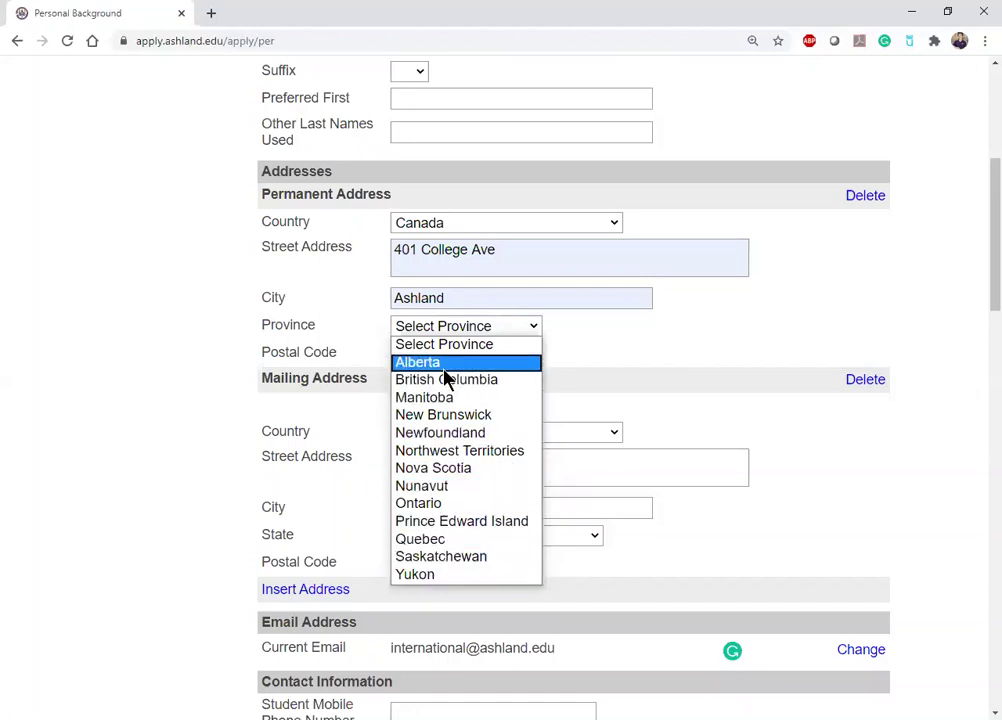
pyautogui.click(443, 366)
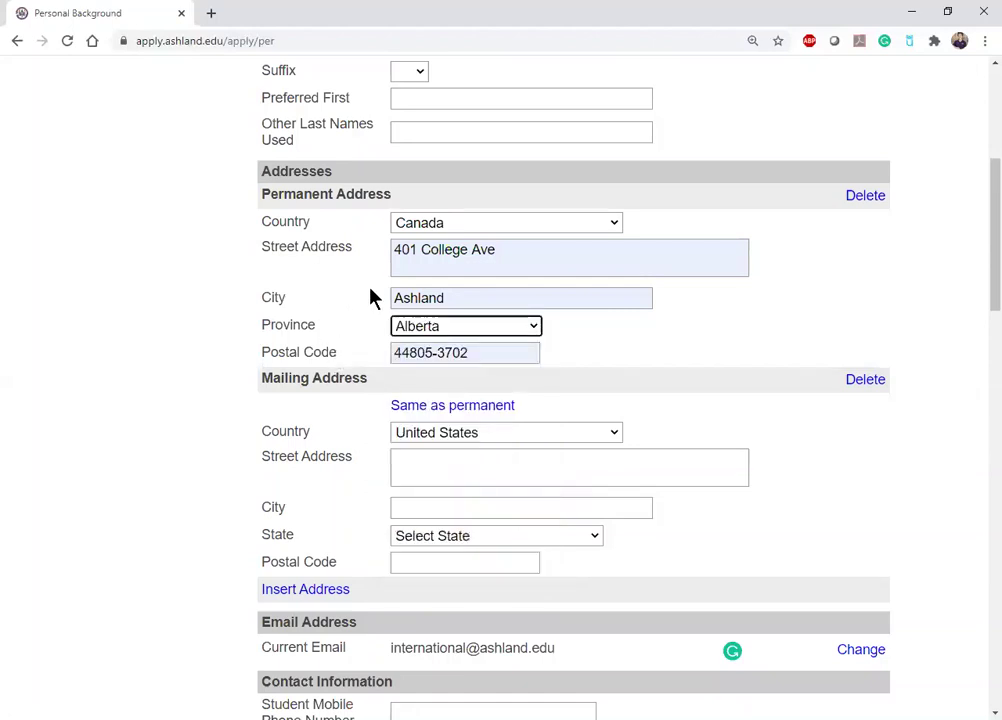
pyautogui.scroll(-3, 370, 297)
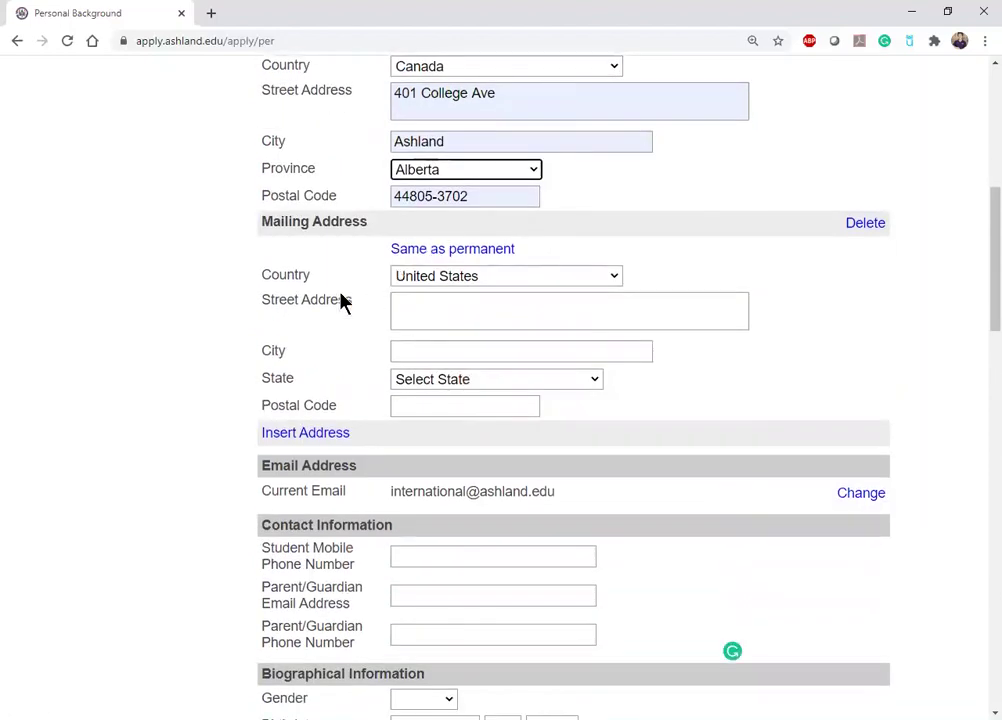
# Step: Use 'Same as permanent' to copy the Canadian, Alberta permanent address into Mailing Address
pyautogui.scroll(-1, 330, 240)
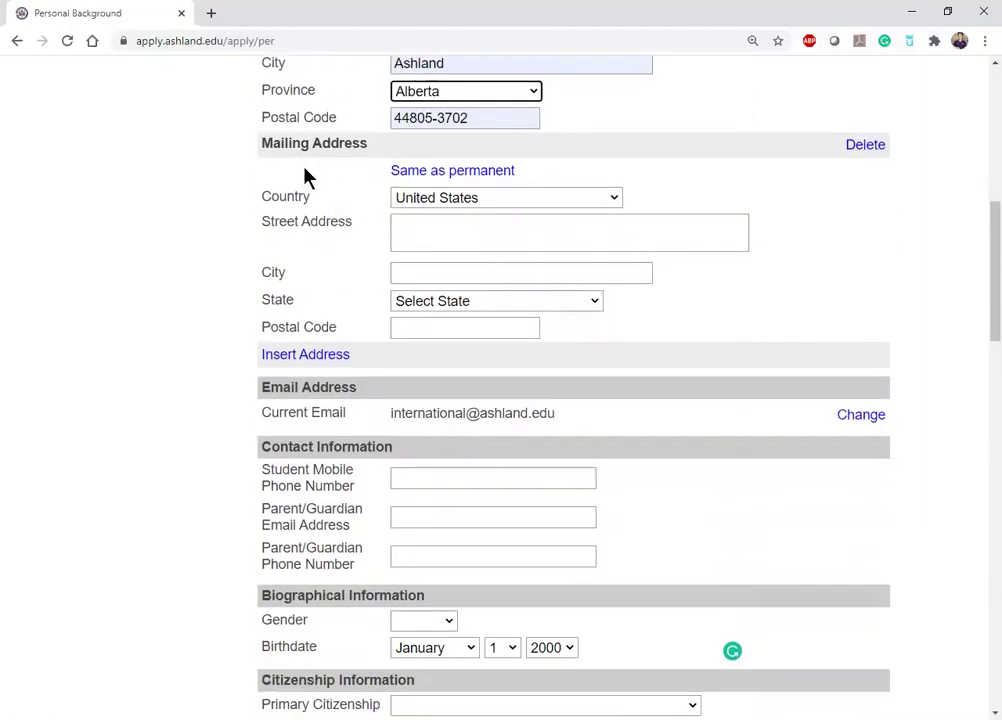
pyautogui.click(447, 172)
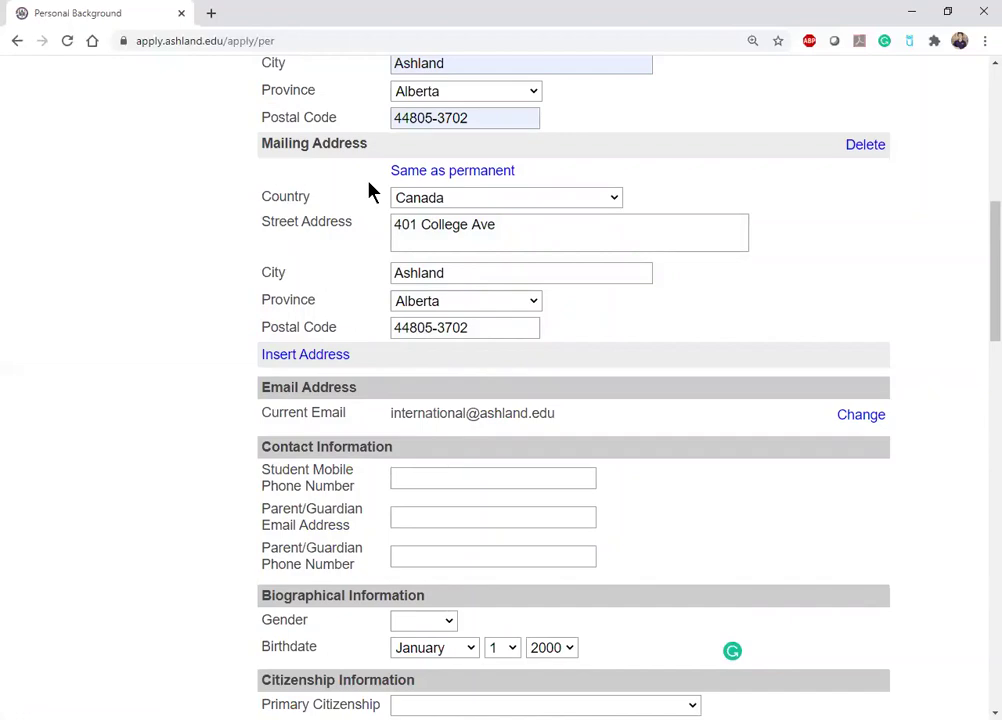
pyautogui.scroll(-2, 369, 190)
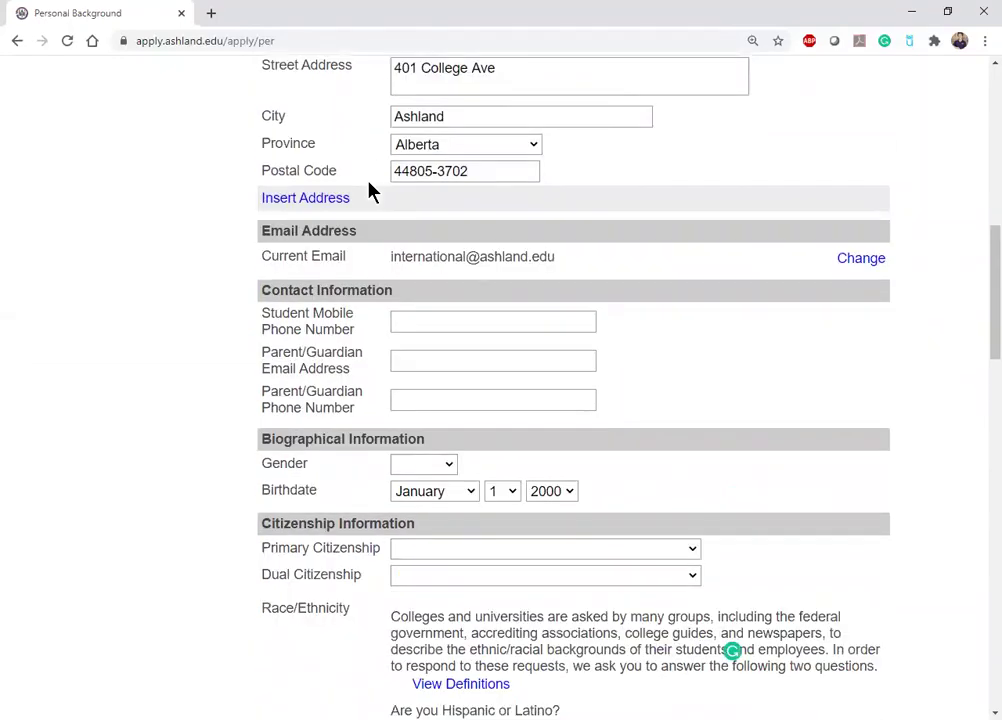
pyautogui.scroll(-1, 330, 262)
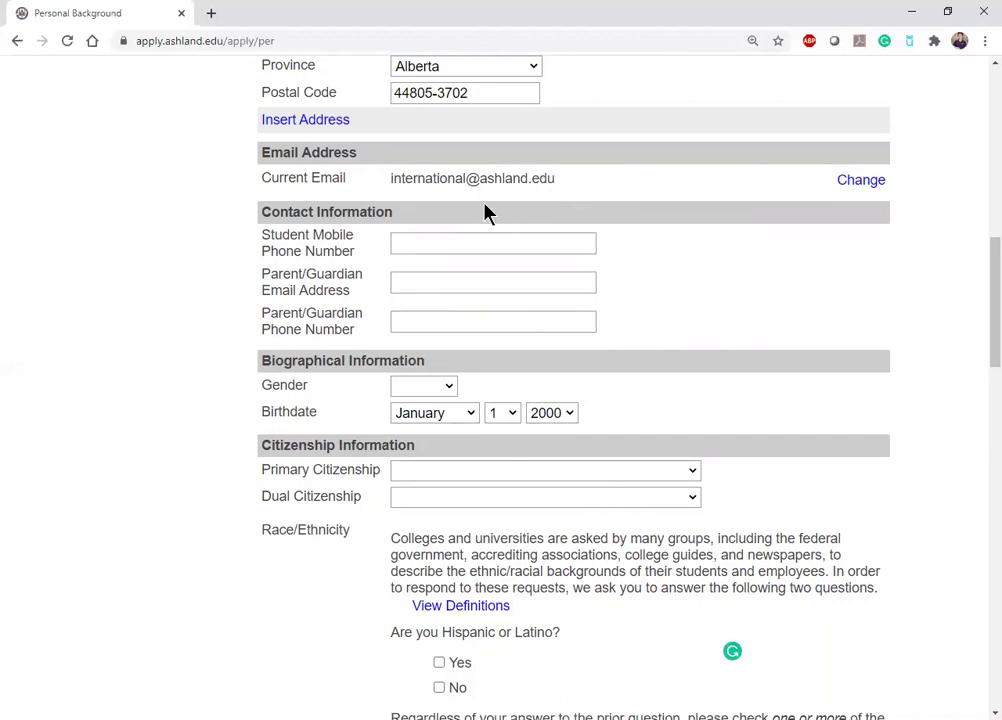
# Step: Enter the student's mobile phone number
pyautogui.click(459, 243)
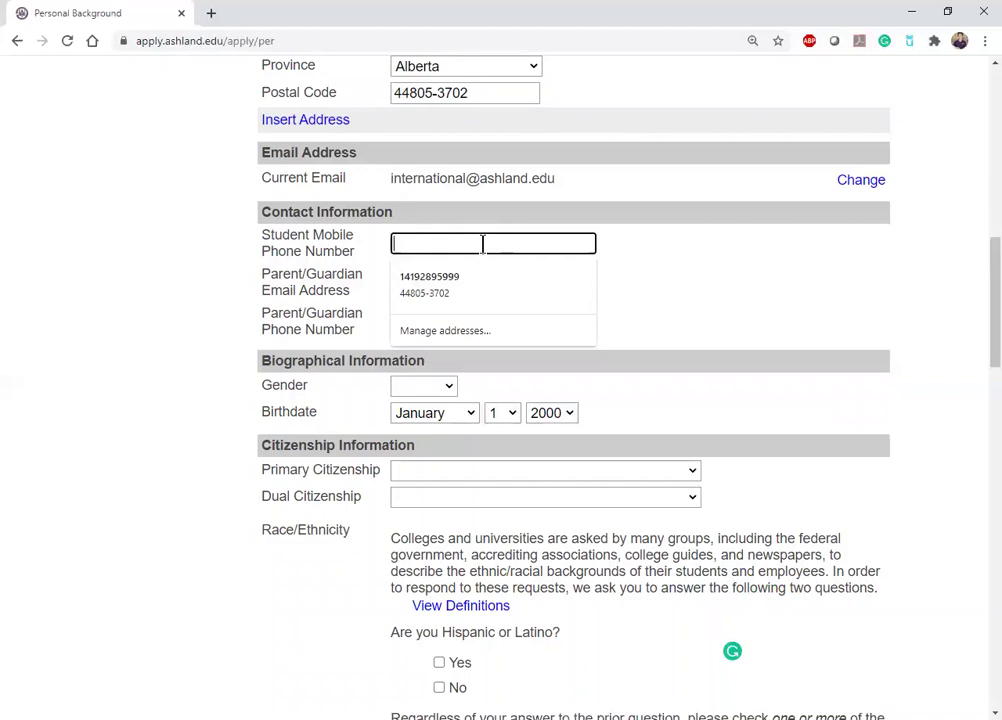
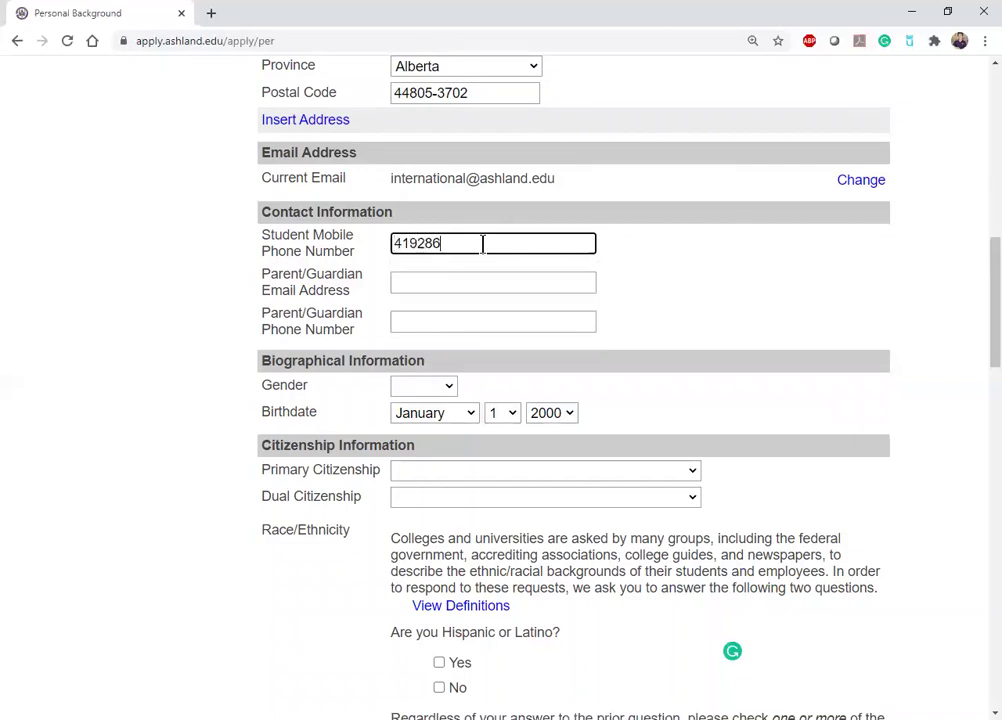
pyautogui.click(378, 310)
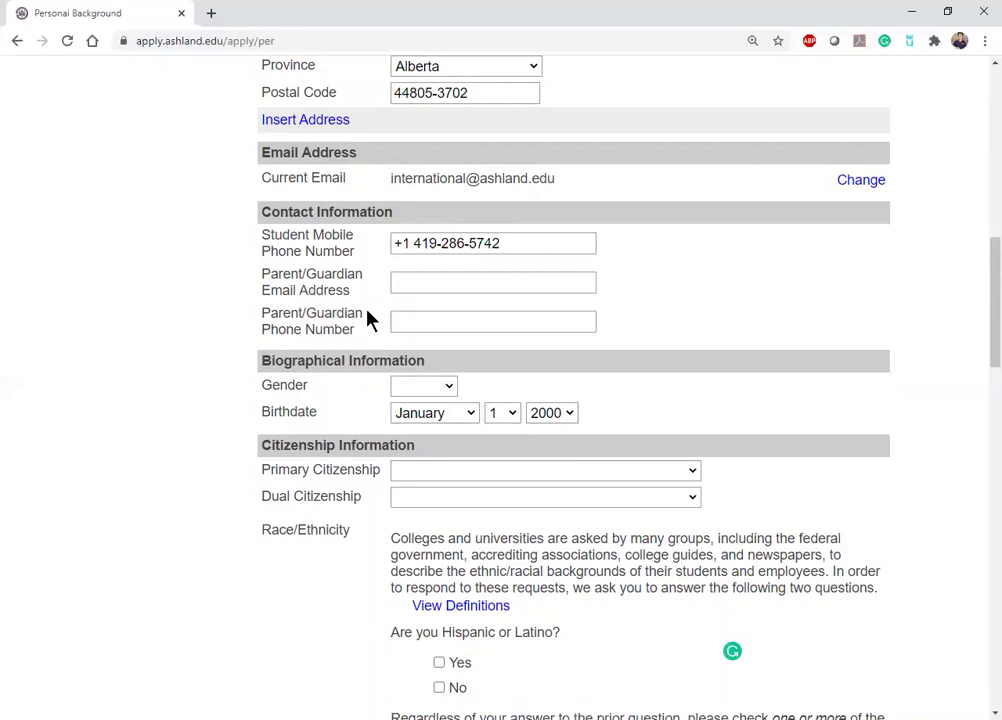
# Step: Set the gender to Female
pyautogui.scroll(-2, 369, 318)
pyautogui.click(403, 231)
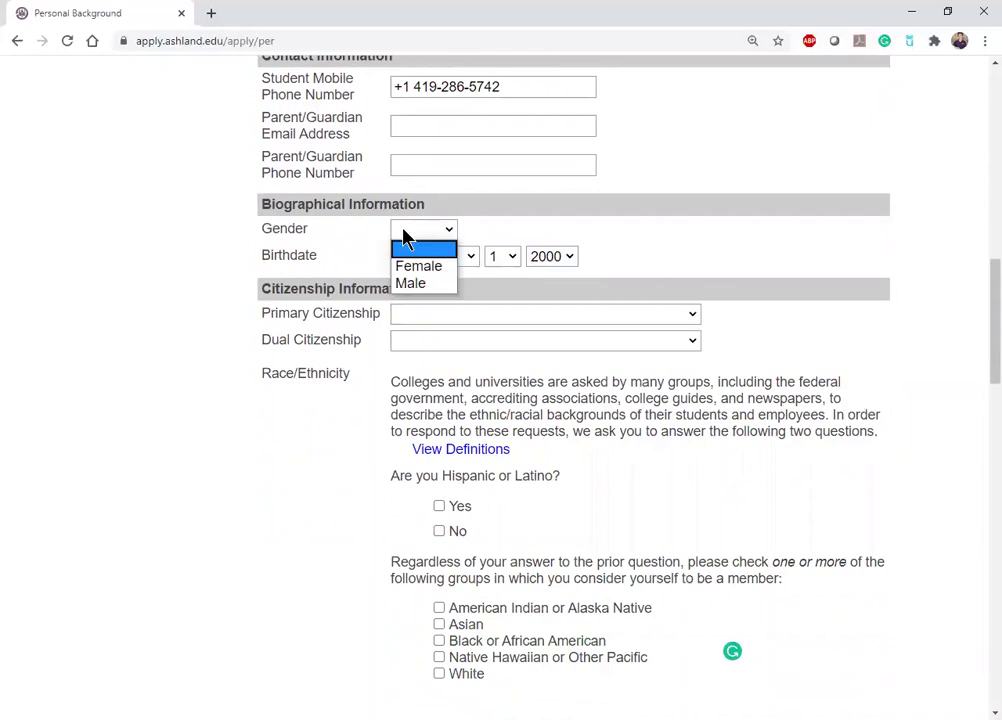
pyautogui.click(446, 268)
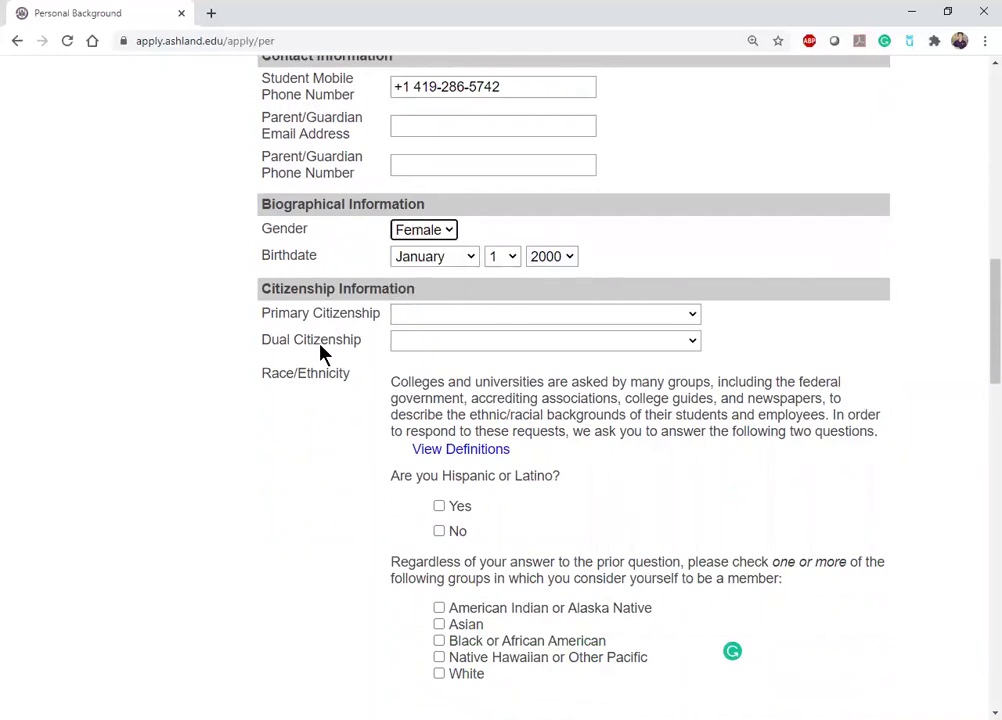
pyautogui.scroll(-2, 324, 364)
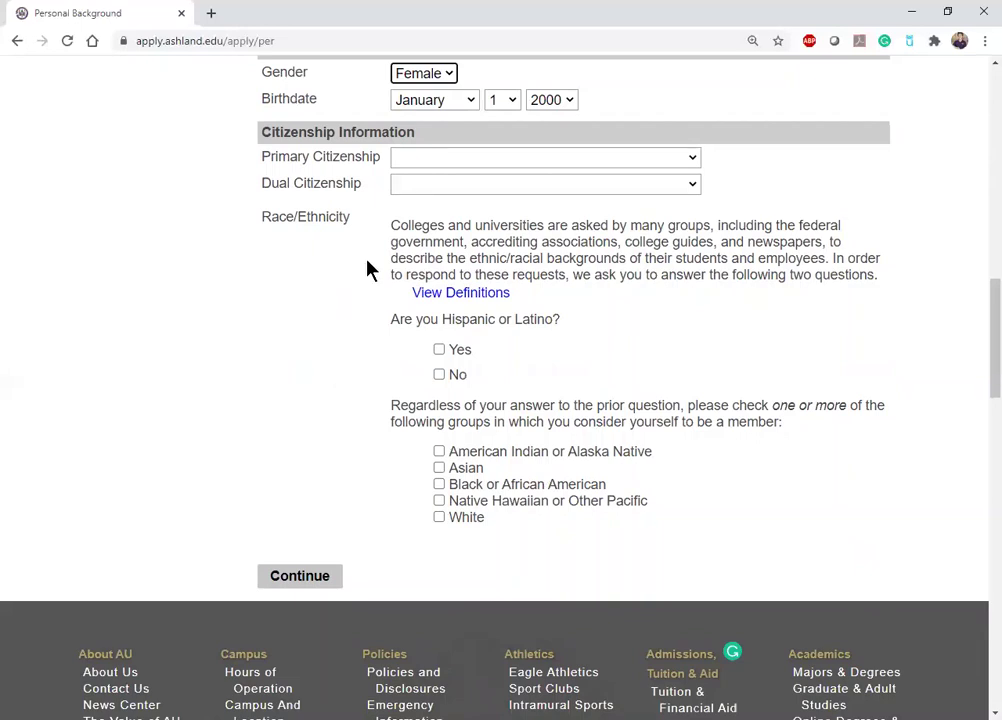
# Step: Set primary citizenship to Canada
pyautogui.click(428, 165)
pyautogui.scroll(-3, 505, 252)
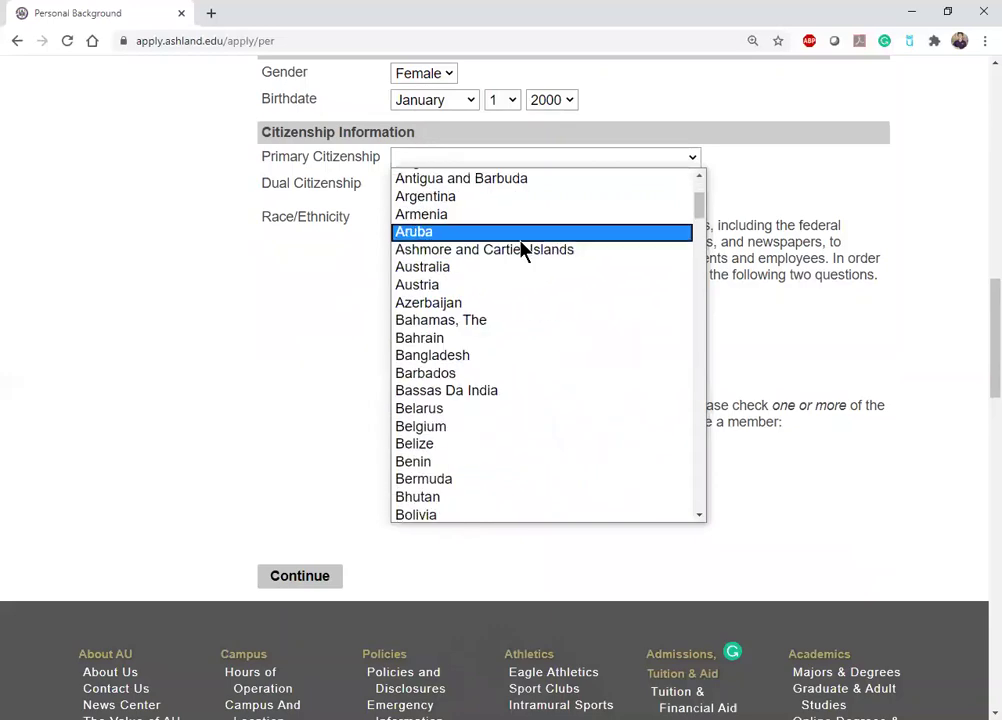
pyautogui.scroll(-5, 523, 253)
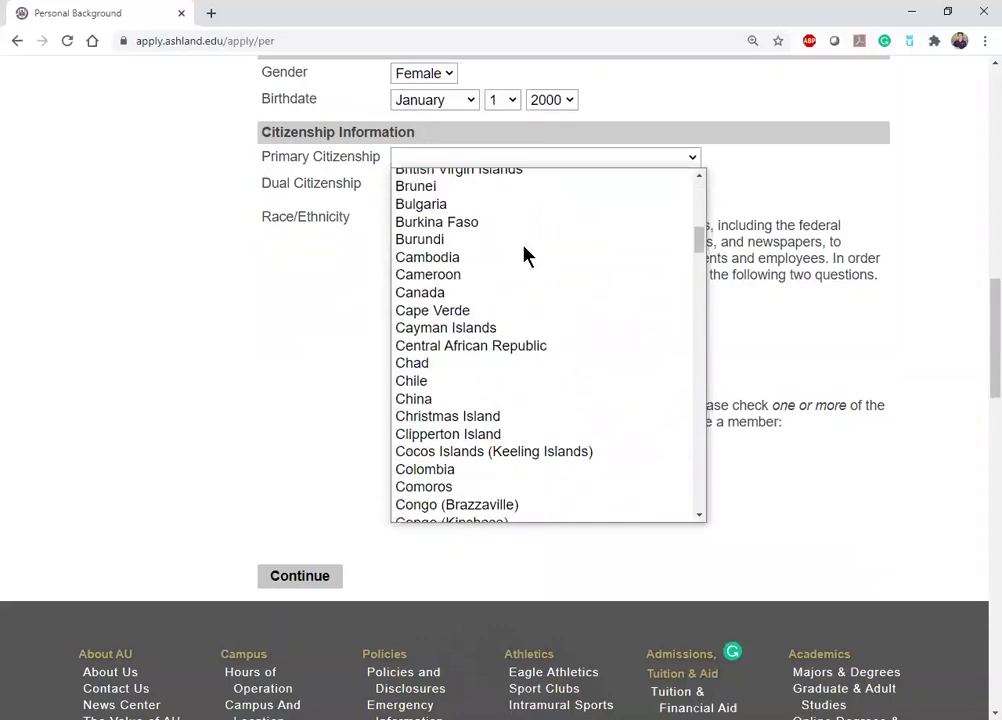
pyautogui.click(458, 293)
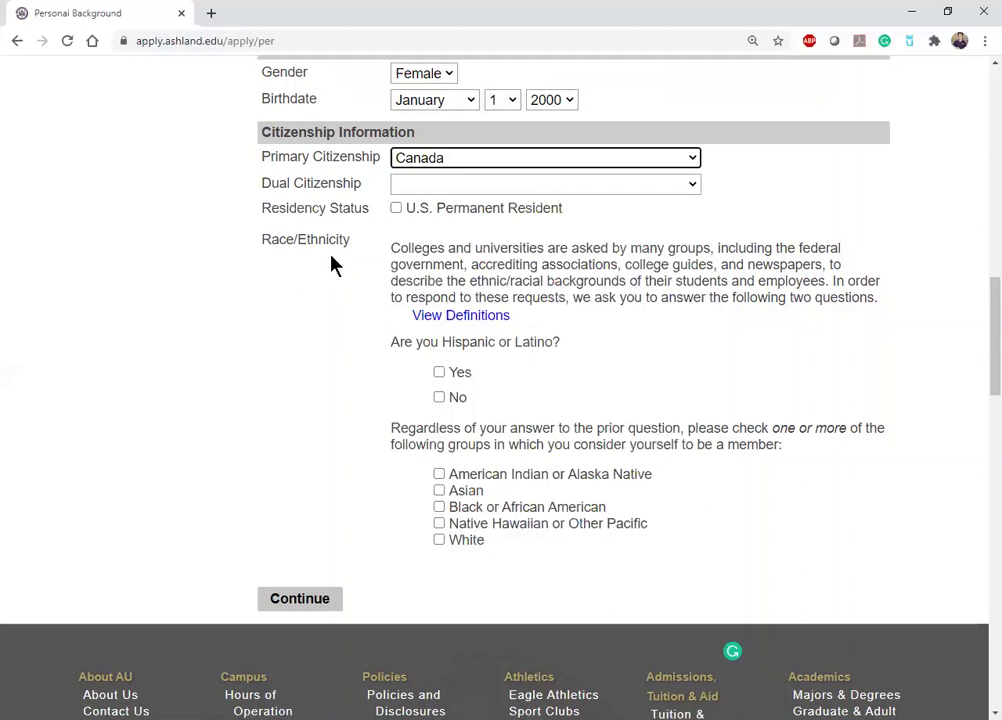
# Step: Answer No to Hispanic or Latino, mark White as ethnicity, and continue to Program Details
pyautogui.click(447, 397)
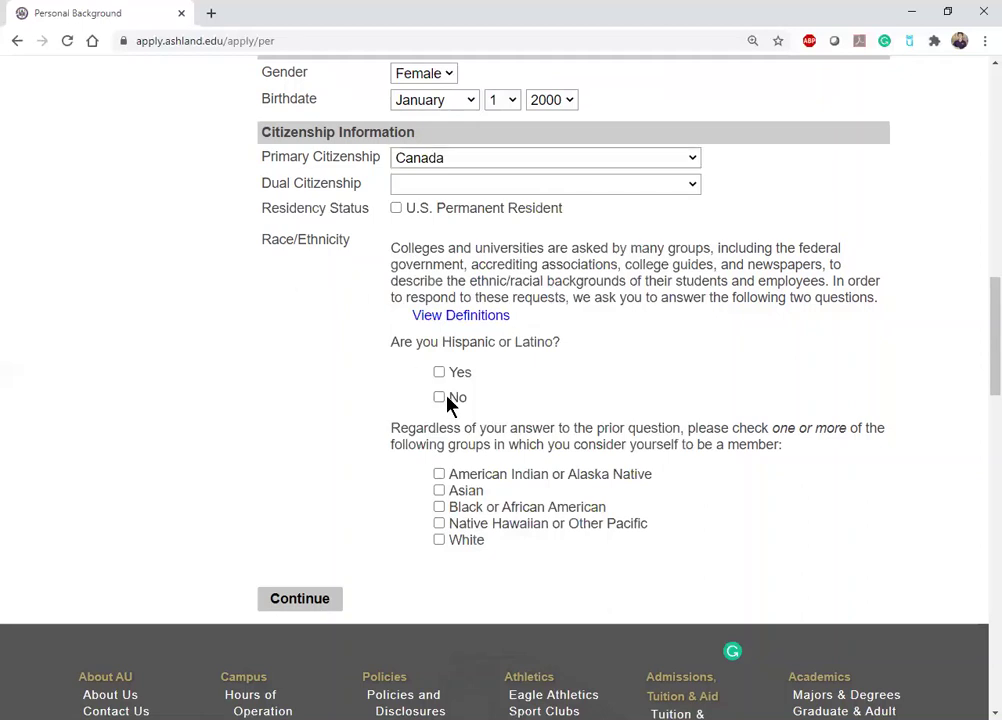
pyautogui.click(455, 398)
pyautogui.click(440, 541)
pyautogui.click(323, 609)
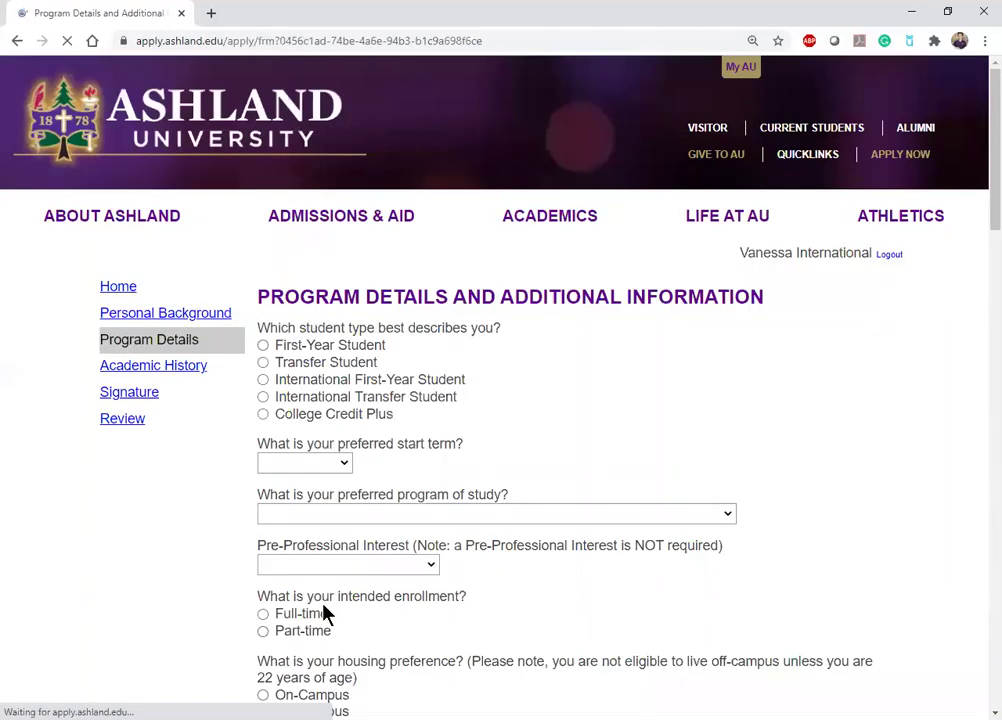
pyautogui.scroll(-3, 808, 381)
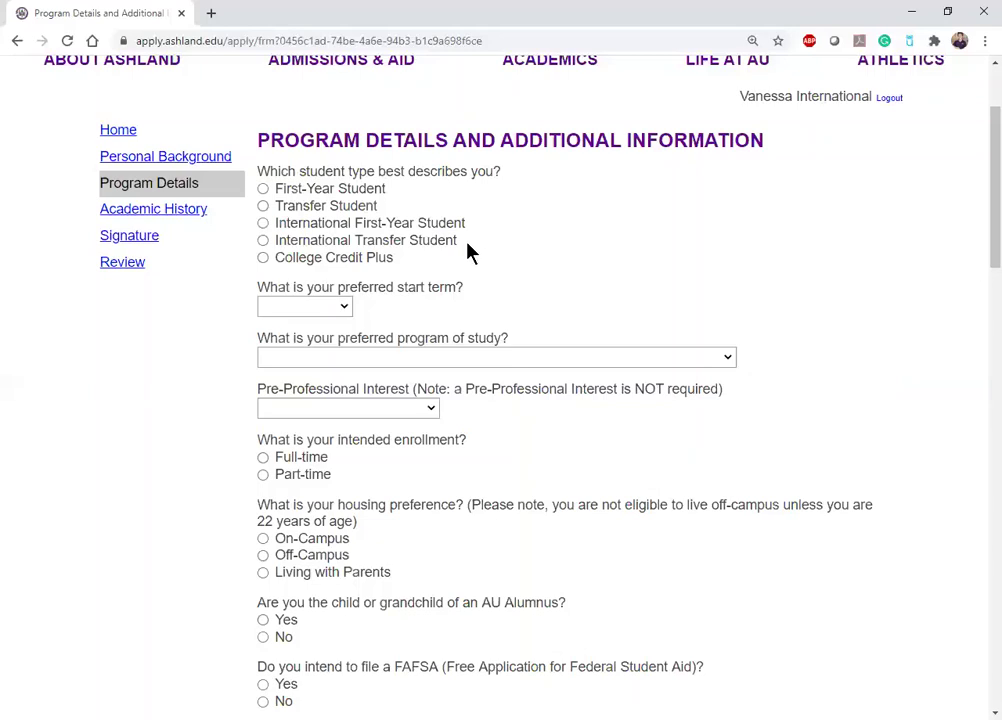
# Step: Select International First-Year Student as the student type and open the preferred start term list
pyautogui.click(263, 224)
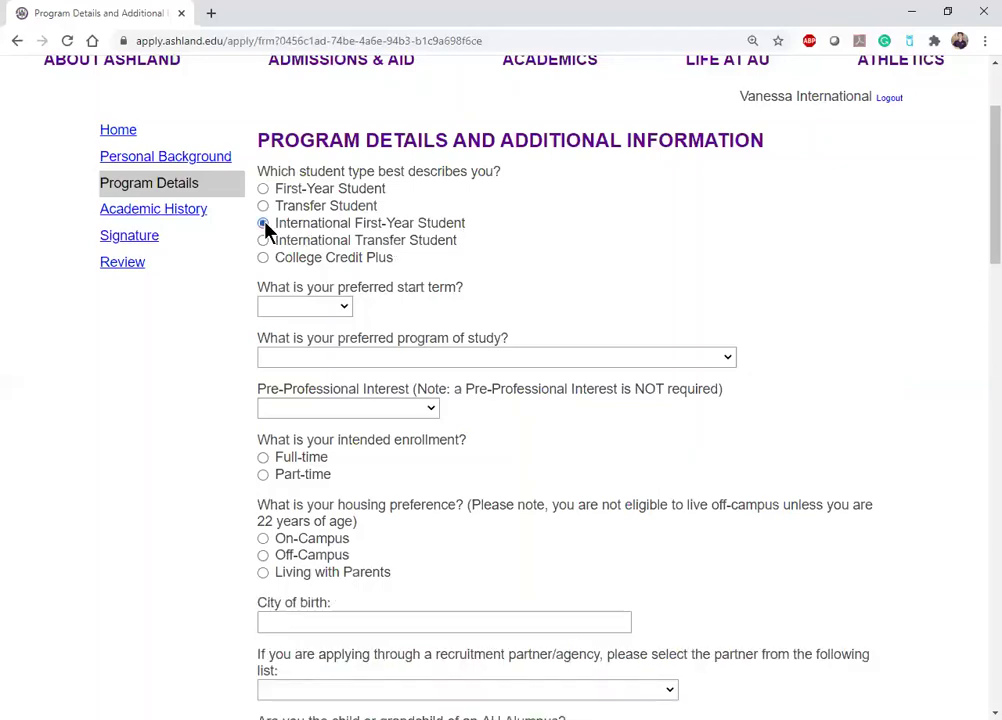
pyautogui.scroll(-2, 560, 220)
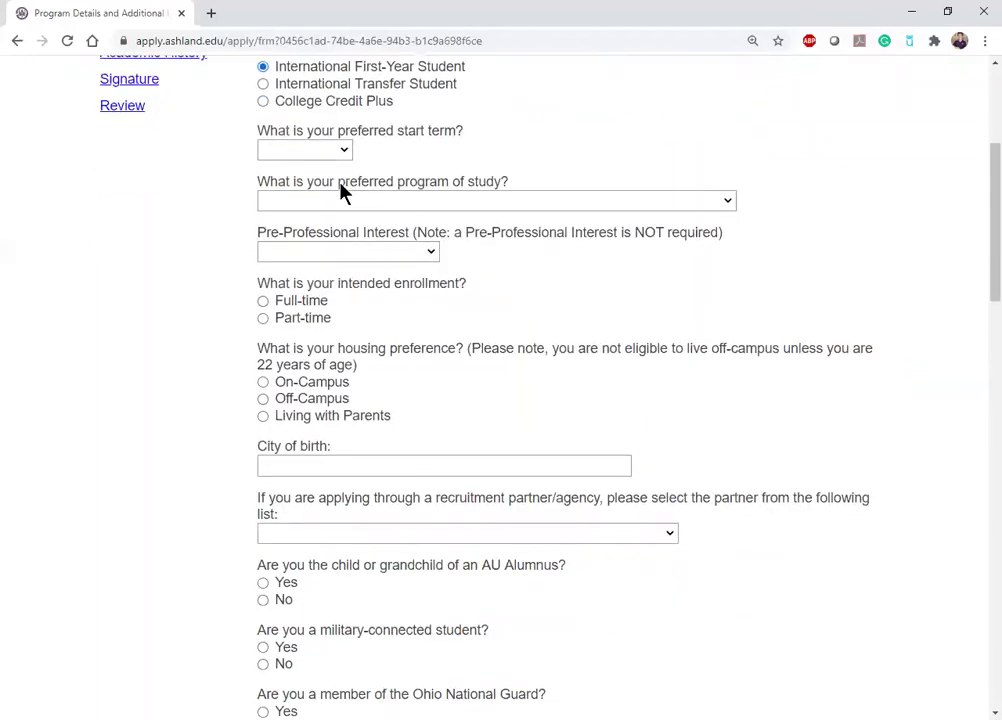
pyautogui.click(340, 150)
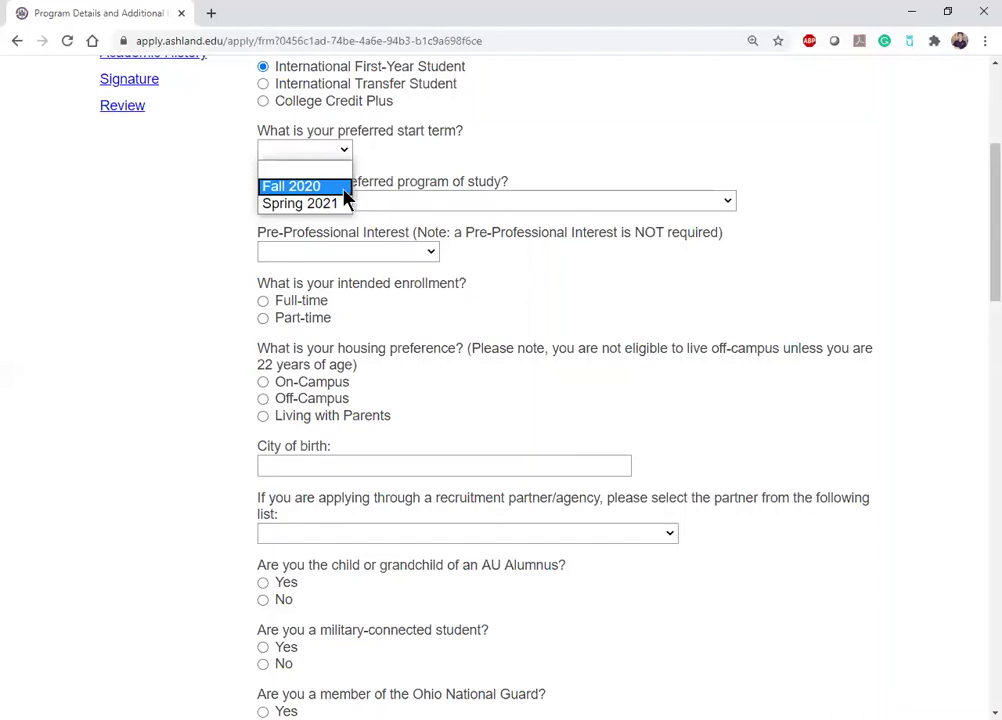
# Step: Choose Fall 2020 as the preferred start term and browse the program of study list
pyautogui.click(343, 189)
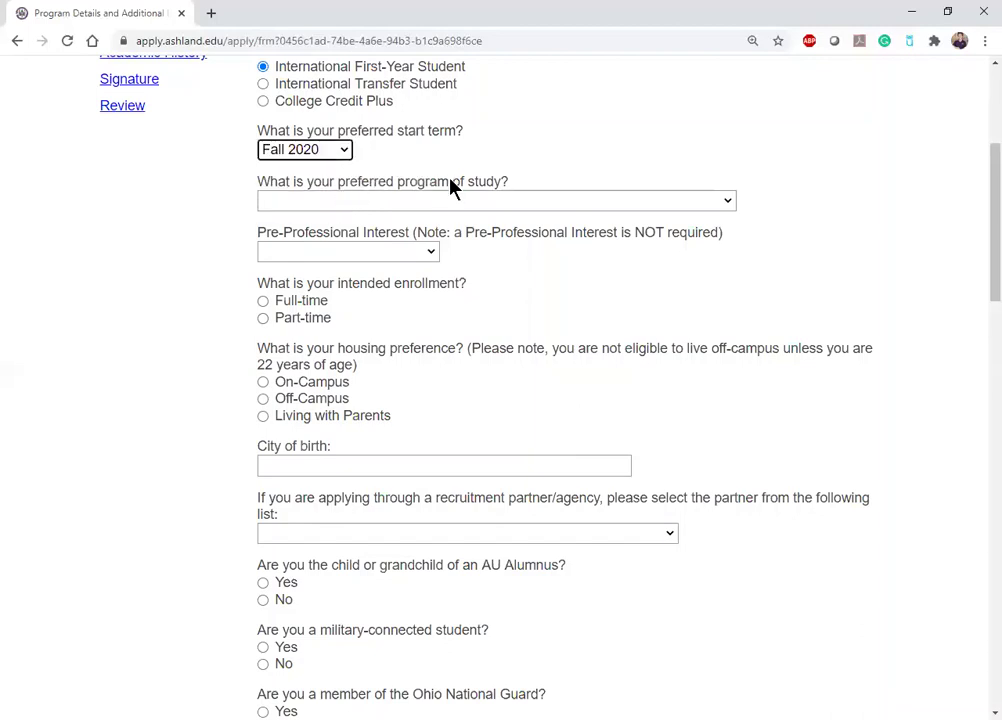
pyautogui.click(510, 203)
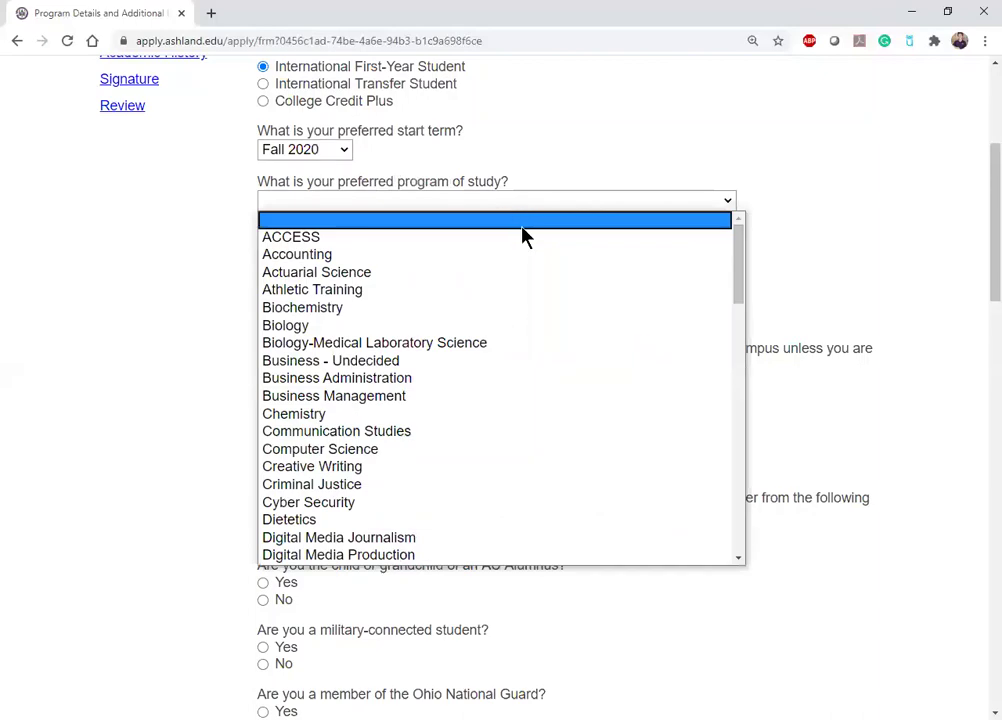
pyautogui.scroll(-3, 560, 357)
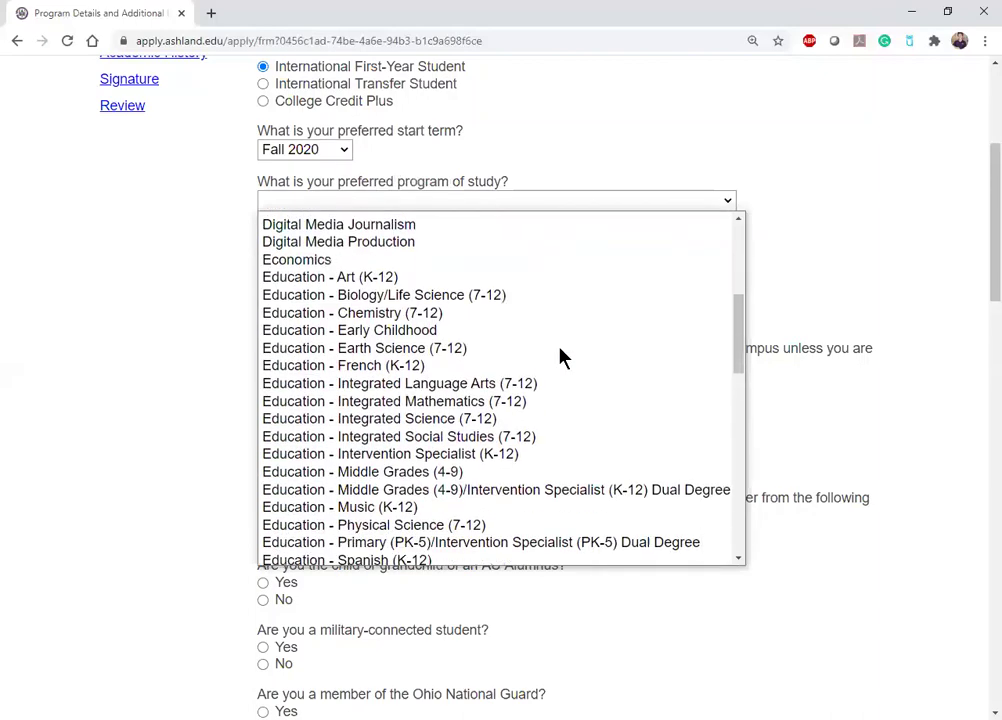
pyautogui.scroll(-3, 560, 357)
pyautogui.scroll(-3, 565, 353)
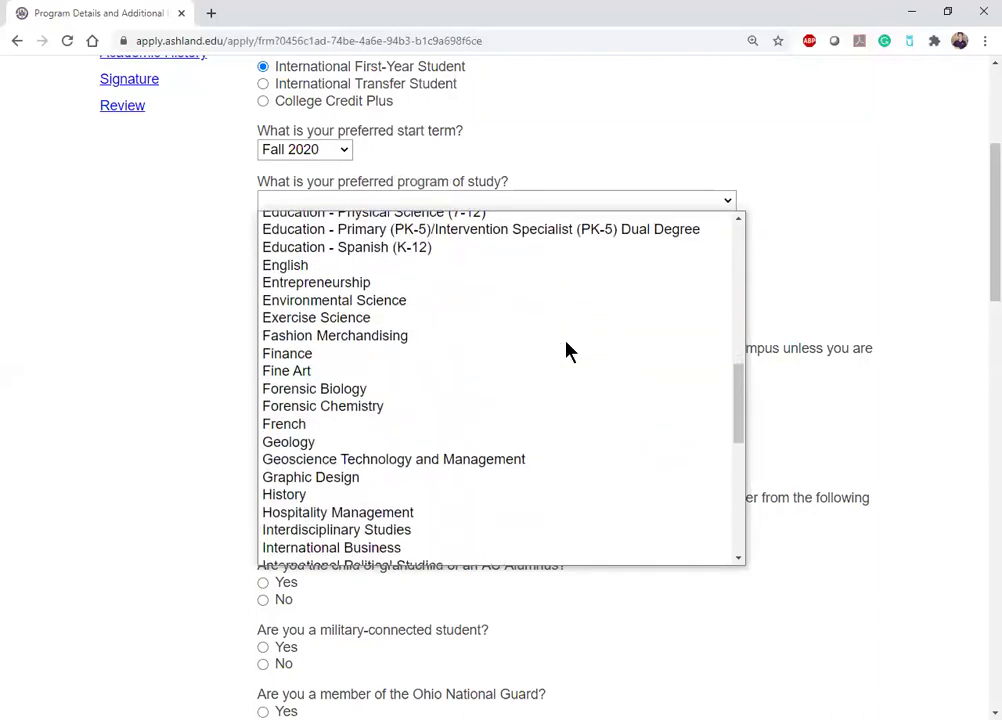
pyautogui.scroll(-6, 565, 350)
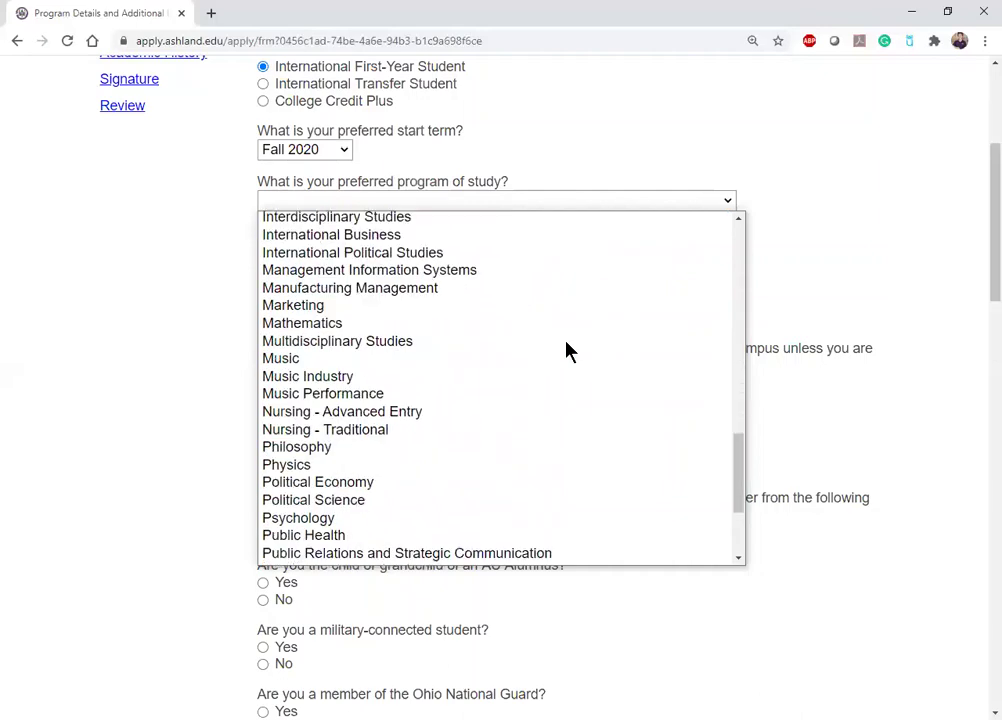
pyautogui.scroll(-3, 566, 350)
pyautogui.scroll(-1, 566, 351)
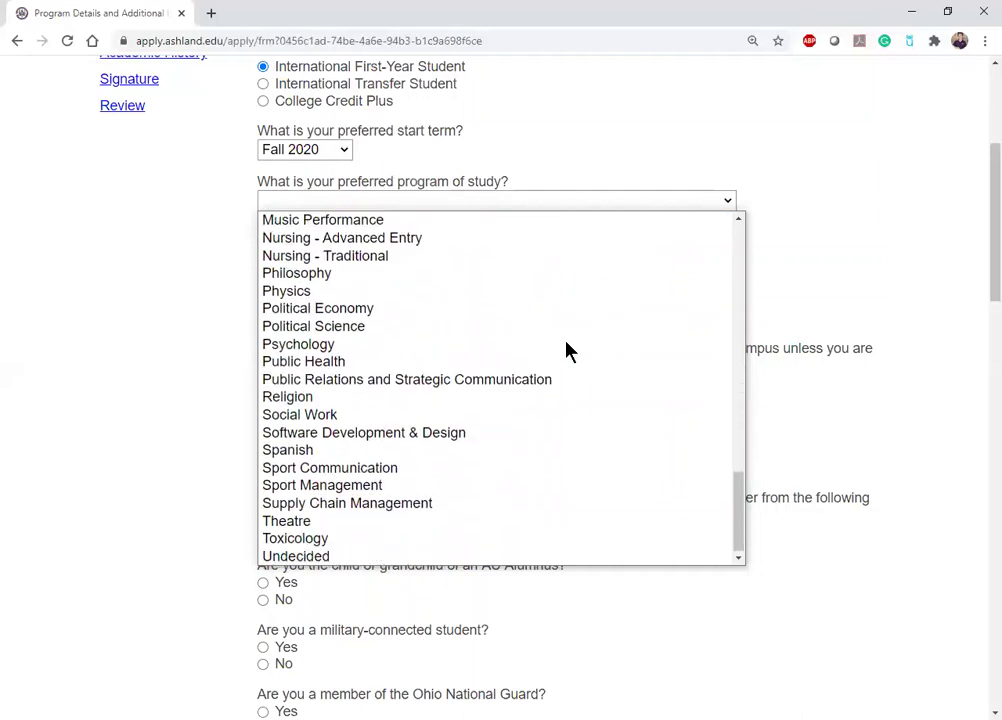
pyautogui.scroll(3, 566, 351)
pyautogui.scroll(11, 566, 350)
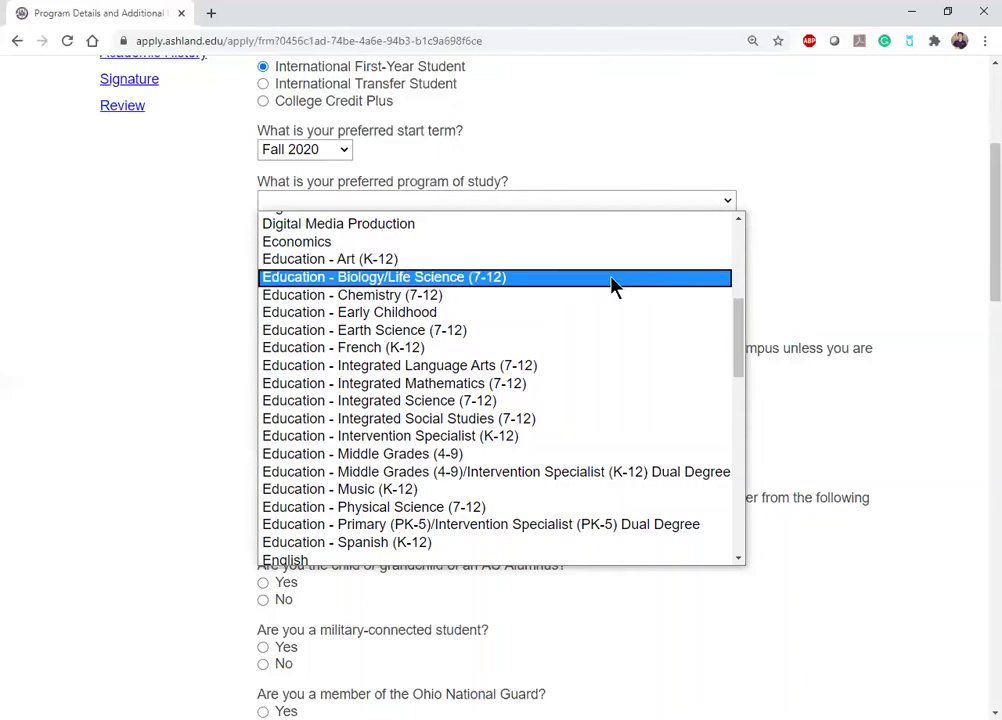
# Step: Select Biology as the program of study and open the Pre-Professional Interest options
pyautogui.scroll(5, 617, 315)
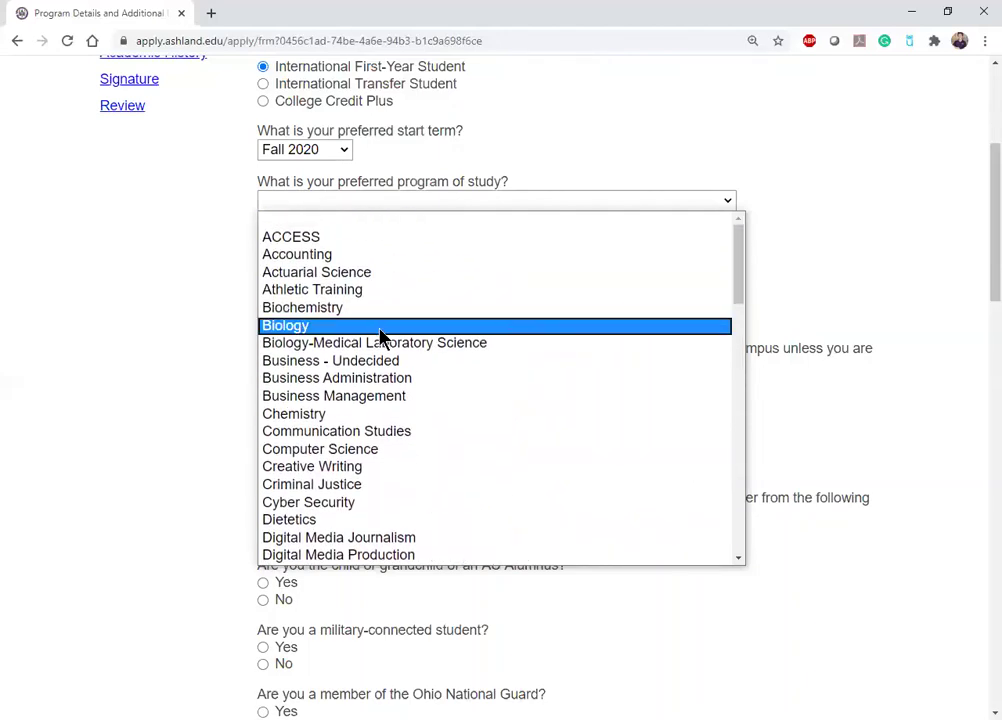
pyautogui.click(382, 327)
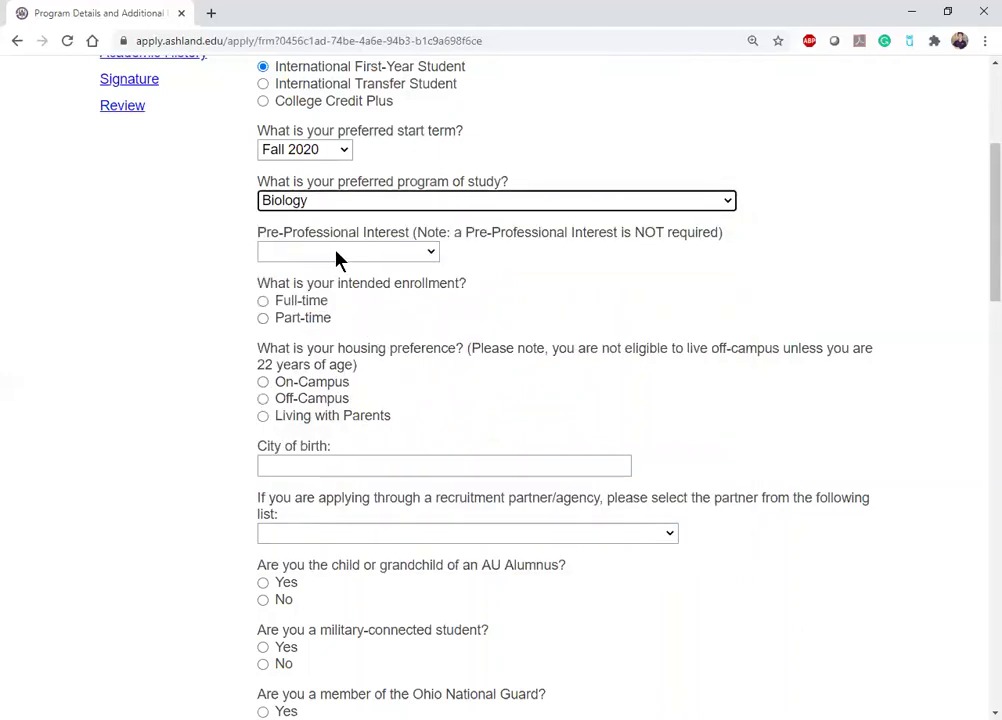
pyautogui.click(434, 256)
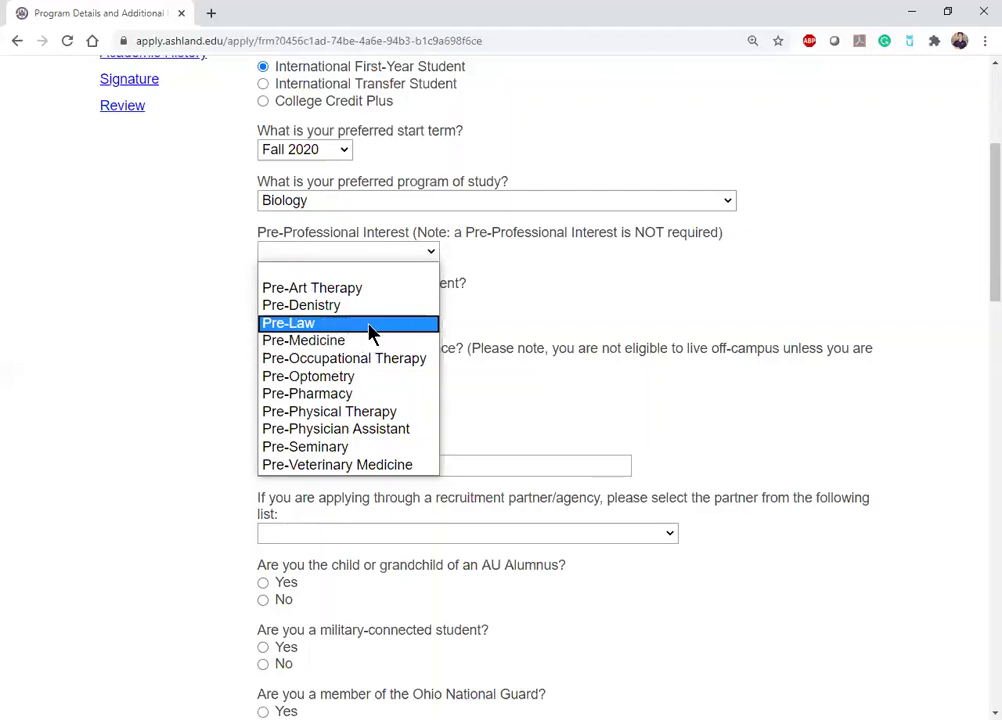
# Step: Leave Pre-Professional Interest blank and set intended enrollment to Full-time
pyautogui.click(404, 272)
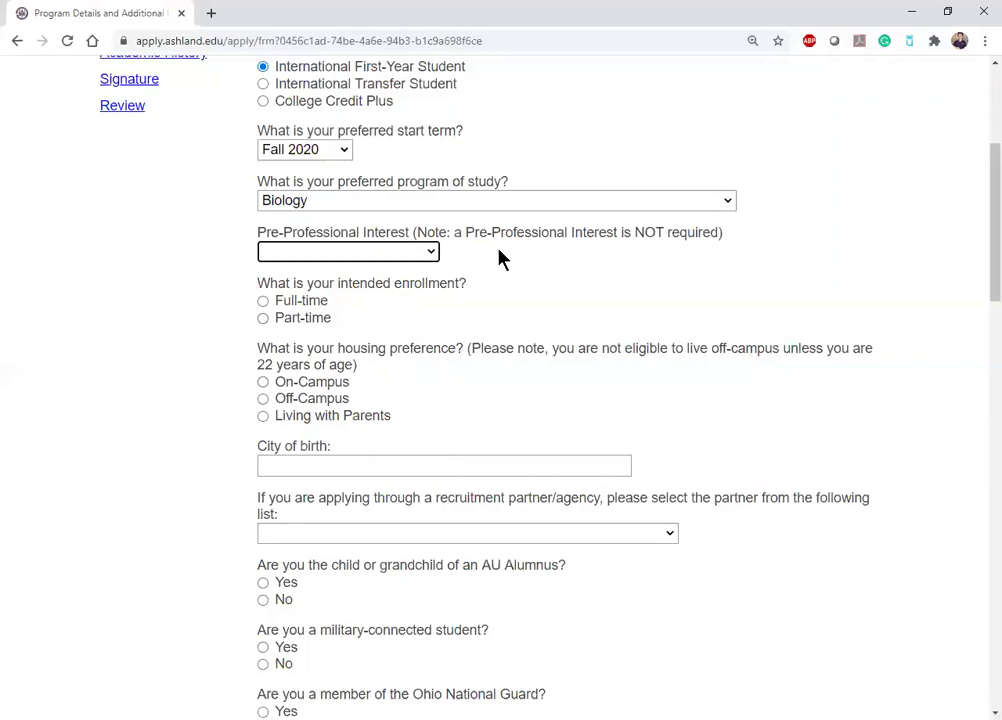
pyautogui.click(316, 304)
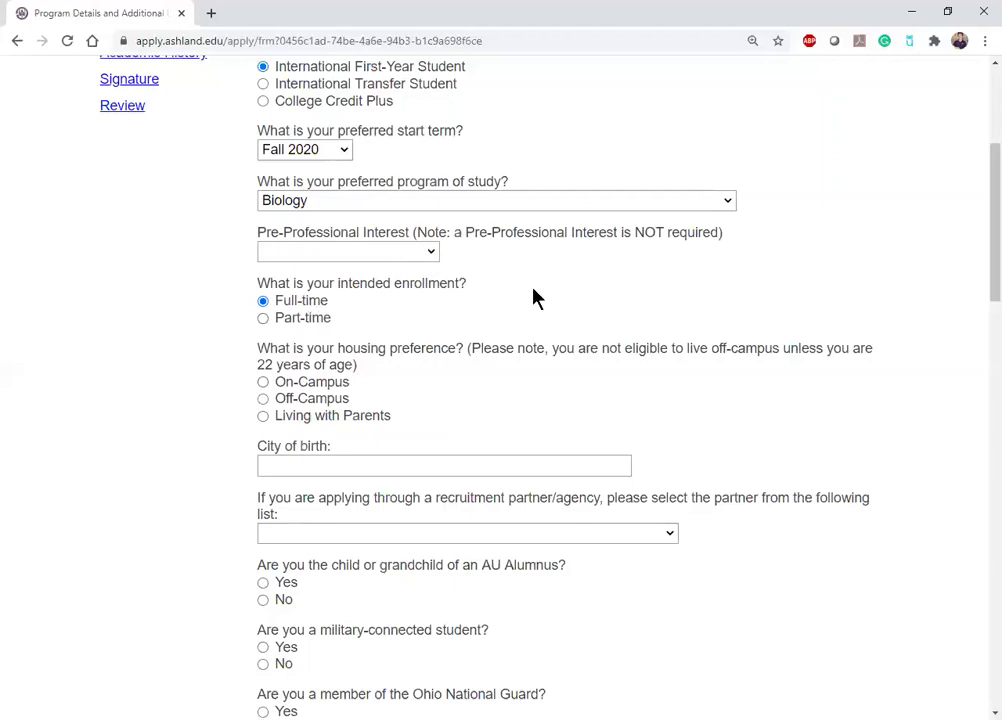
pyautogui.scroll(-1, 538, 297)
pyautogui.scroll(-1, 538, 297)
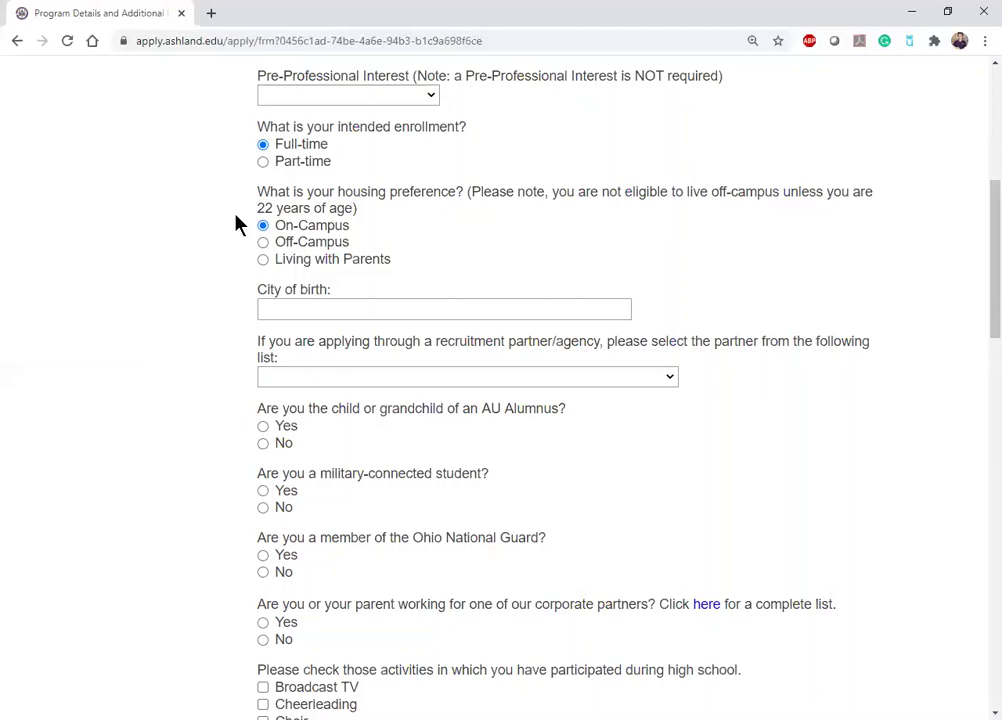
# Step: Enter 'Ashland' as the city of birth, dismissing the autofill suggestions
pyautogui.click(290, 309)
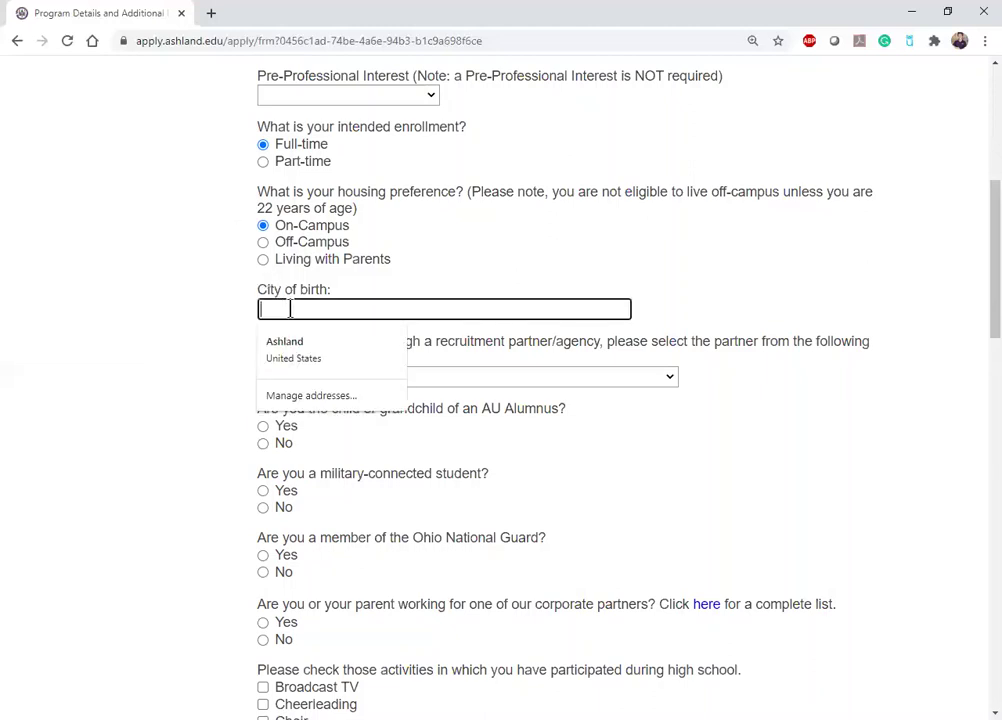
pyautogui.scroll(1, 291, 314)
pyautogui.scroll(-1, 300, 314)
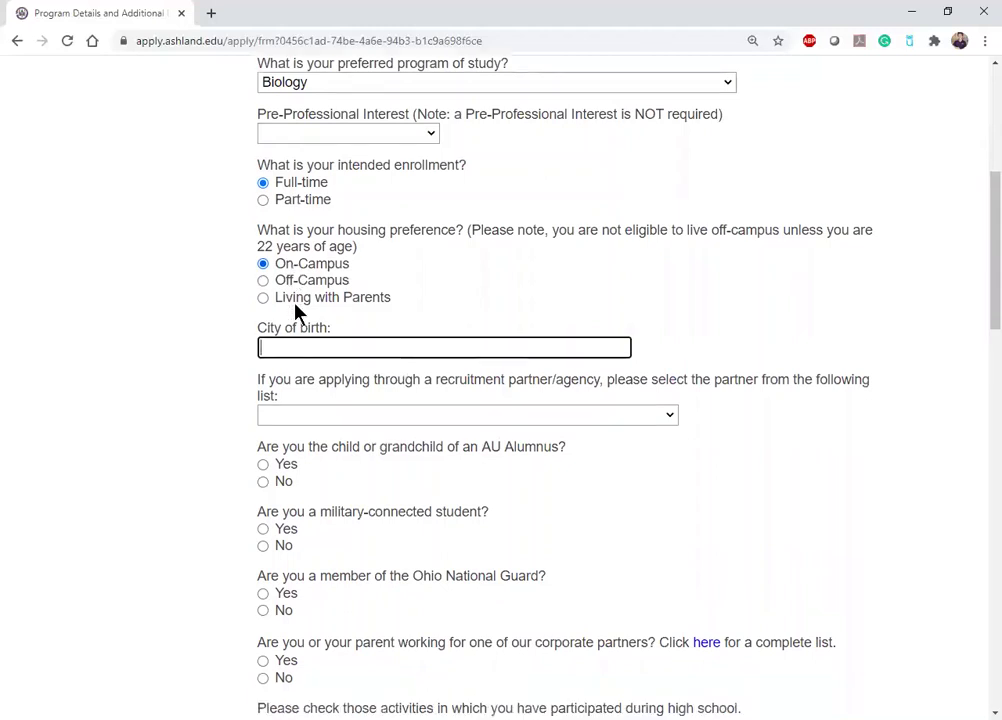
pyautogui.click(306, 306)
pyautogui.write('Ashland')
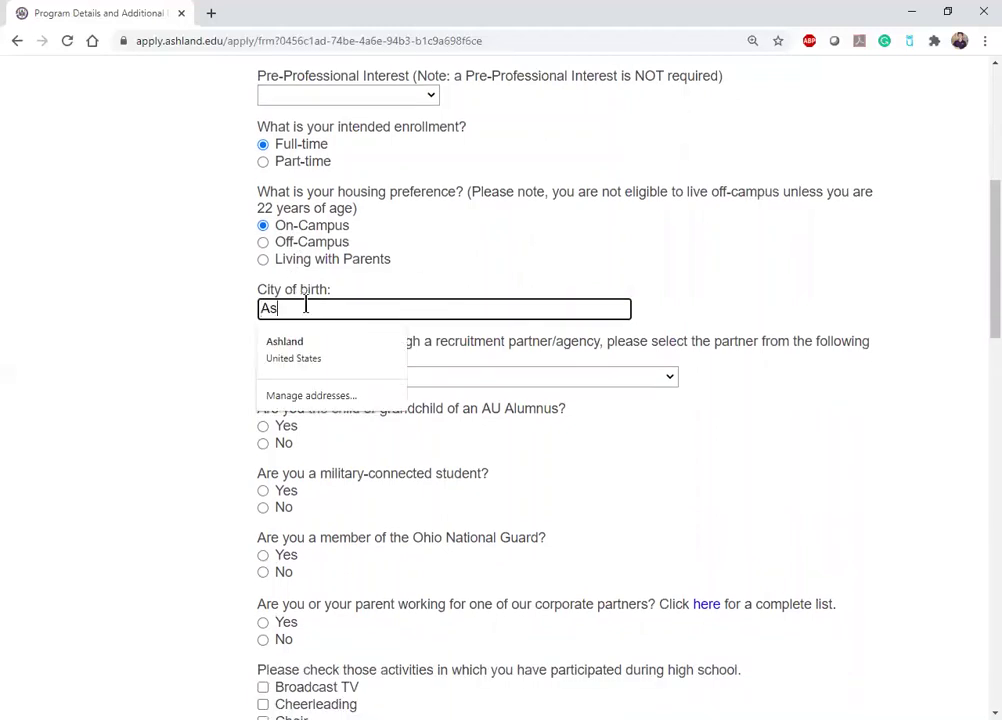
pyautogui.click(218, 307)
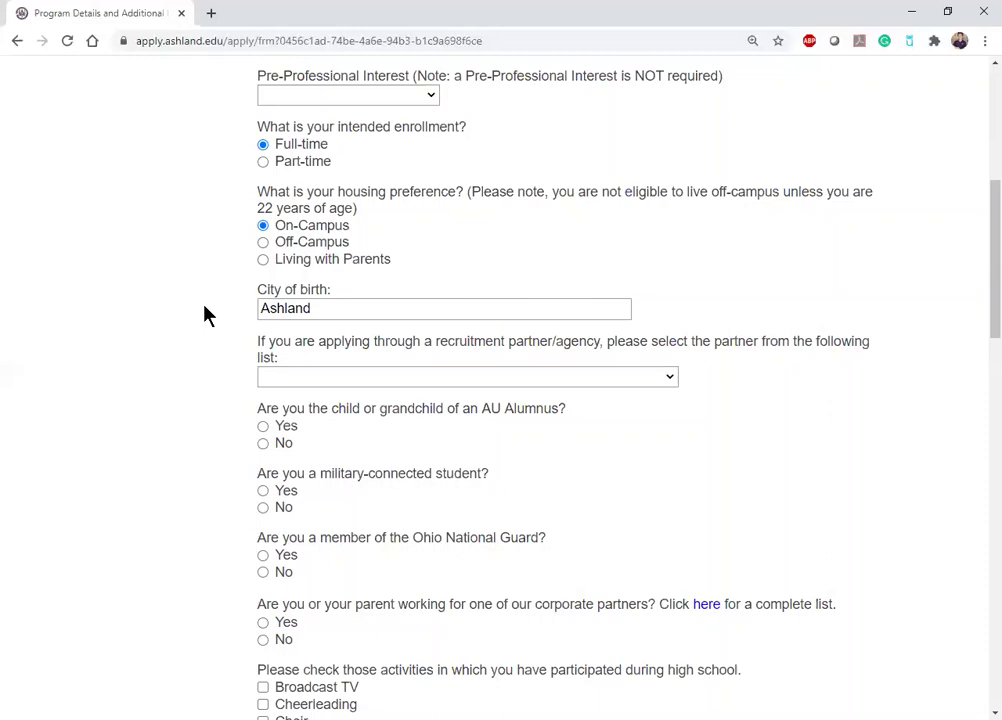
pyautogui.scroll(-2, 205, 315)
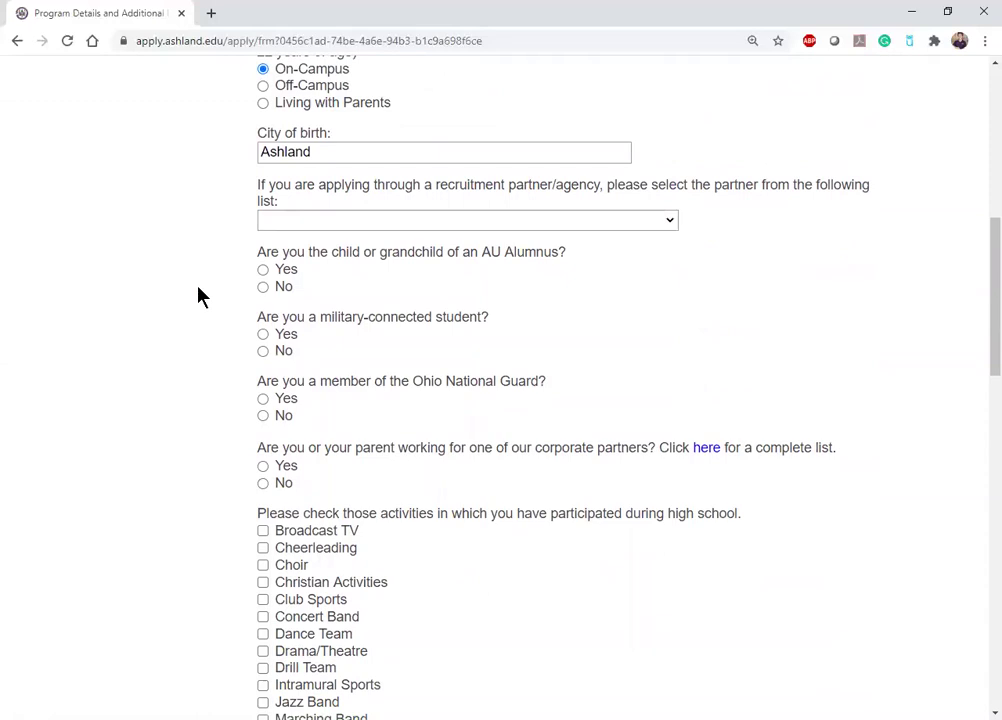
pyautogui.click(671, 222)
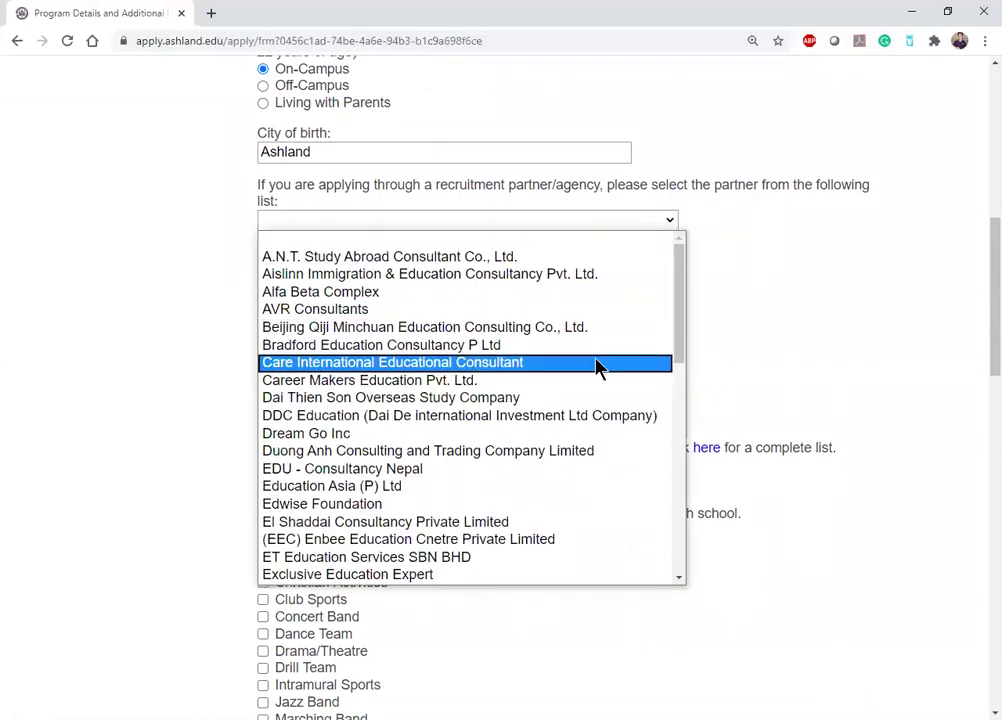
pyautogui.scroll(-5, 611, 441)
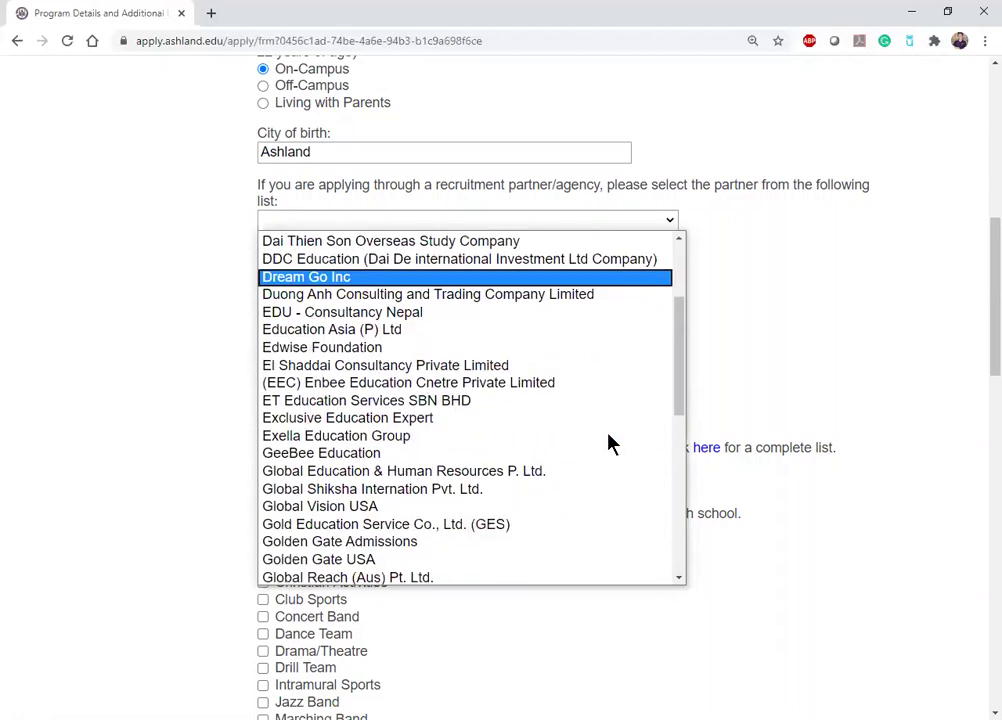
pyautogui.scroll(-6, 611, 443)
pyautogui.scroll(10, 608, 443)
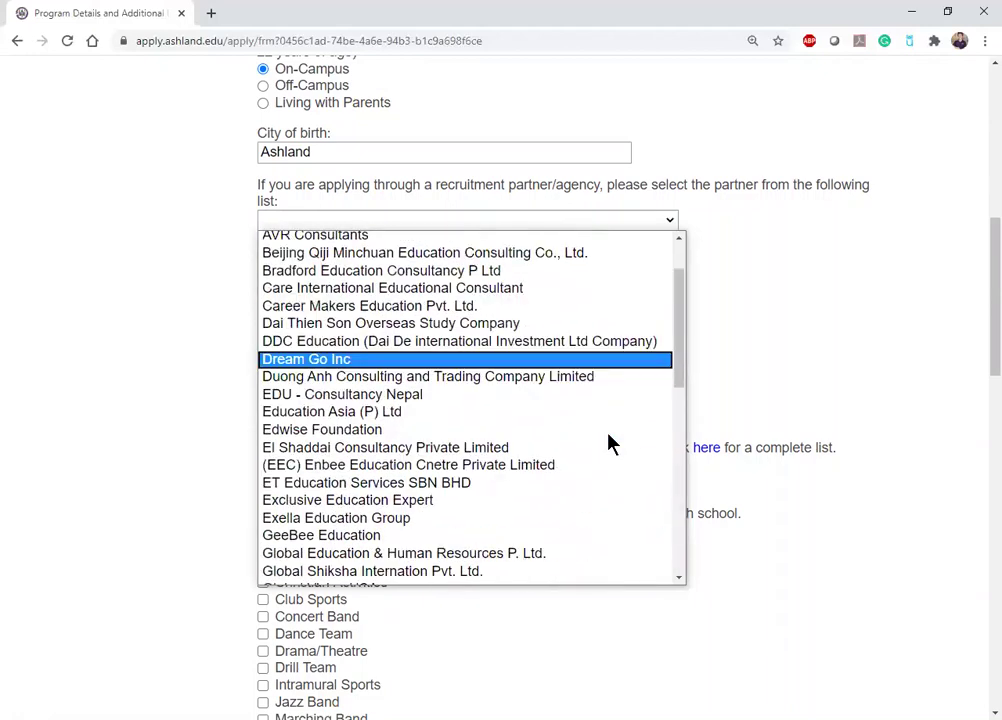
pyautogui.click(651, 241)
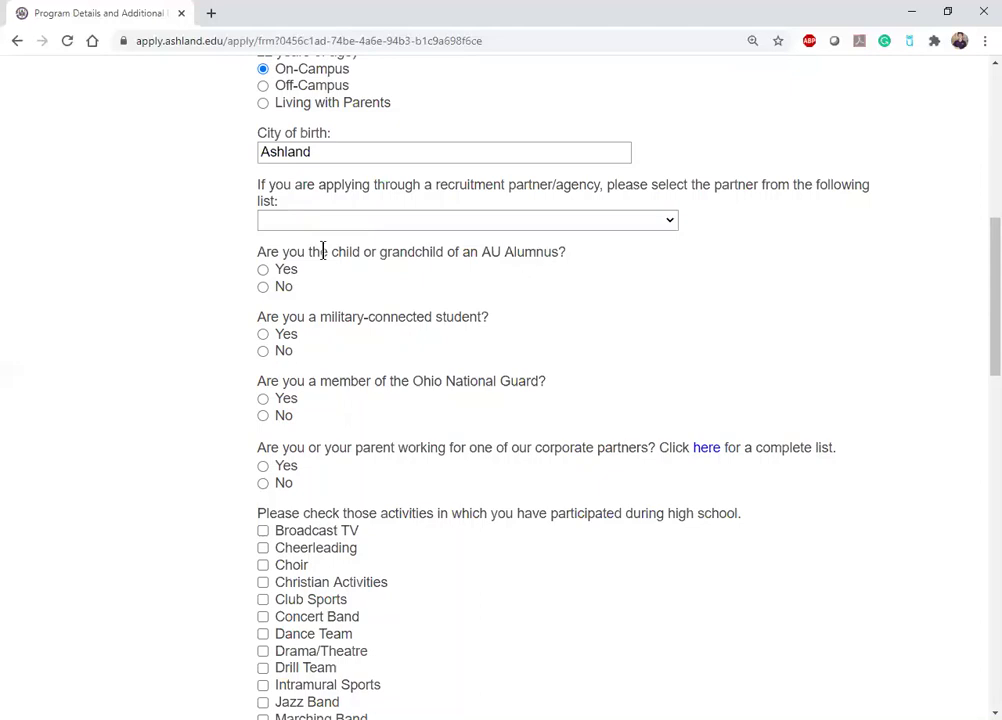
# Step: Mark No for AU Alumnus, military-connected student, Ohio National Guard and corporate partner parent questions
pyautogui.click(263, 287)
pyautogui.scroll(-3, 225, 263)
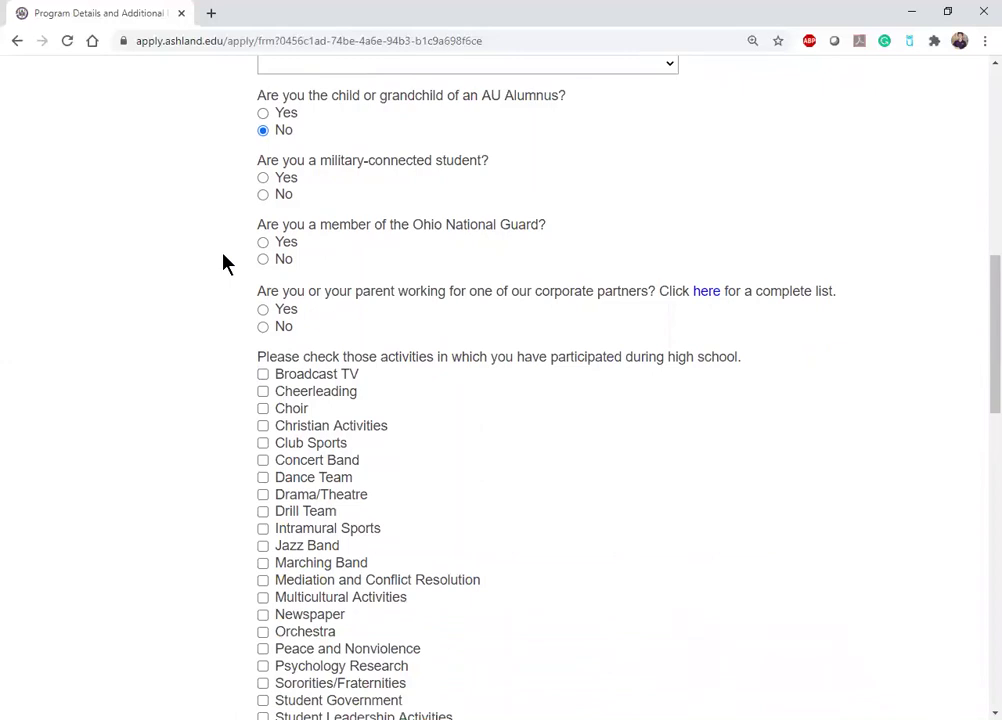
pyautogui.click(260, 195)
pyautogui.scroll(-1, 226, 196)
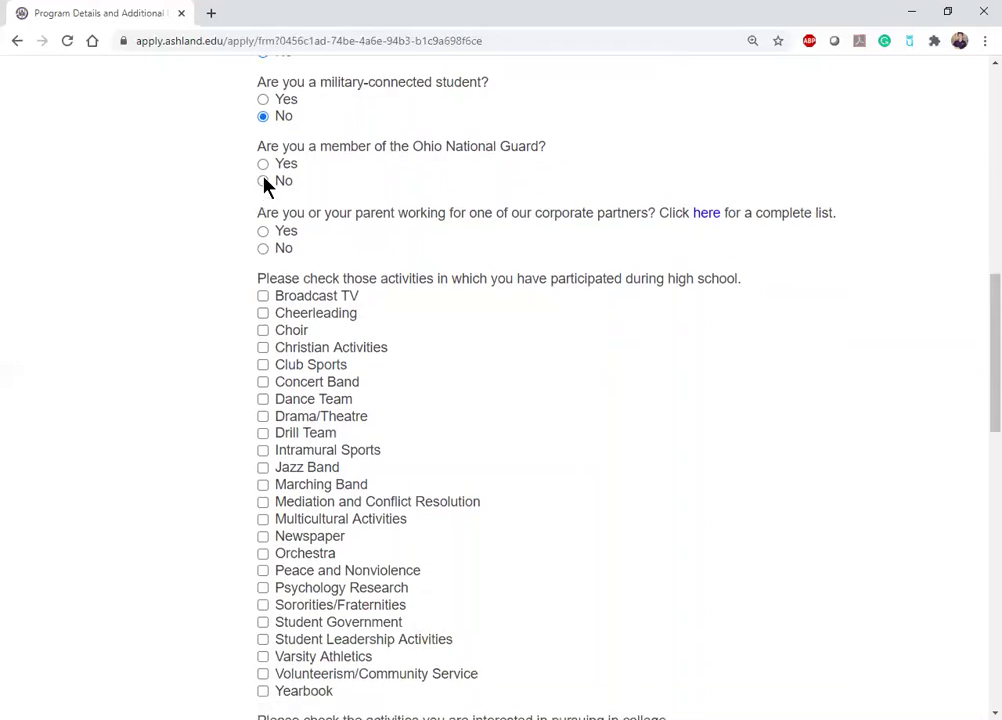
pyautogui.click(263, 181)
pyautogui.scroll(-1, 220, 198)
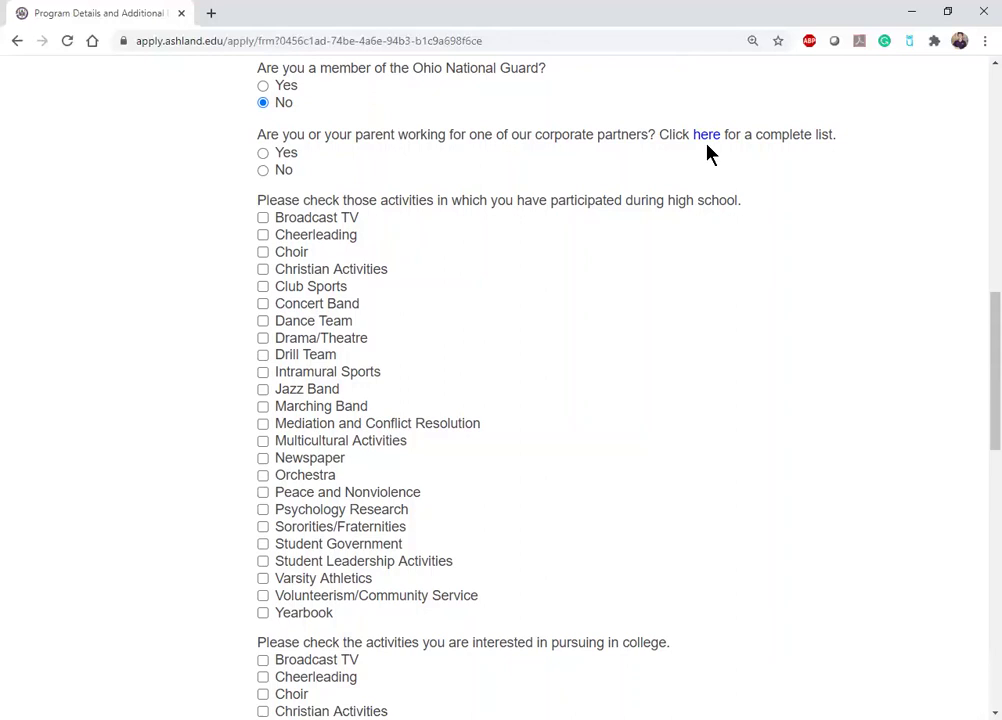
pyautogui.click(265, 171)
# Step: Scroll through the activities page and save it to continue to Academic History
pyautogui.scroll(-1, 224, 170)
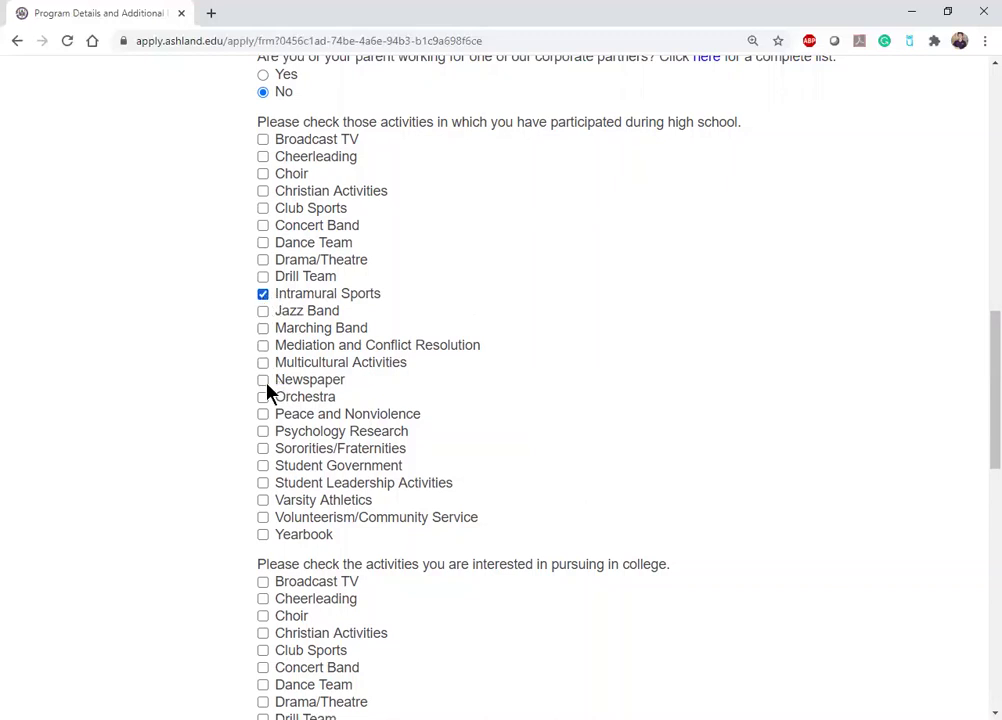
pyautogui.scroll(-4, 242, 306)
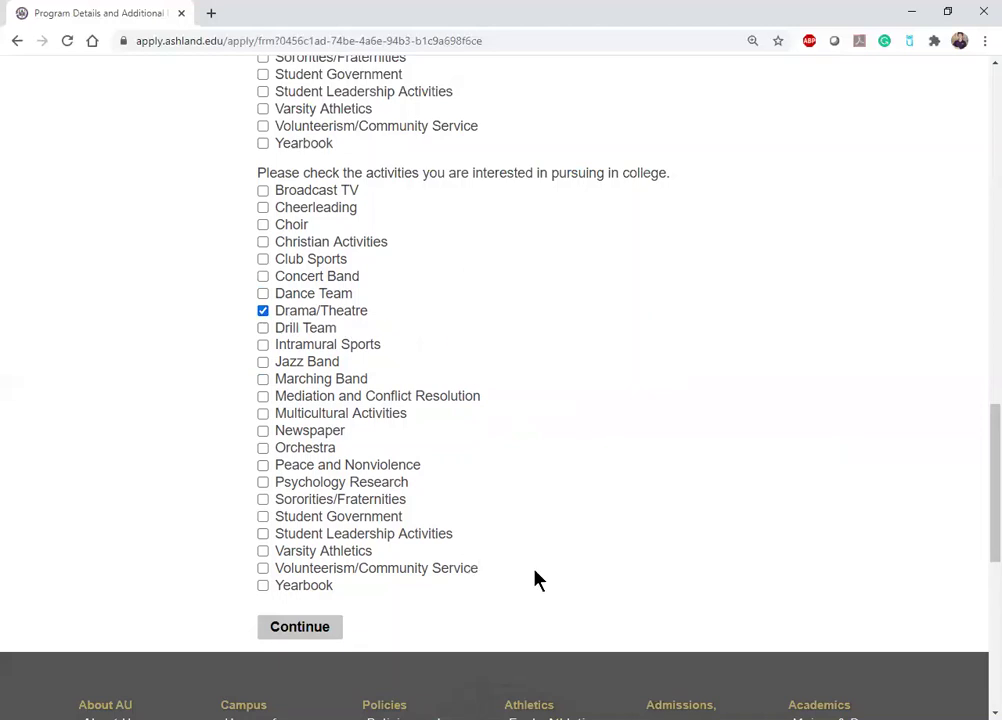
pyautogui.click(292, 628)
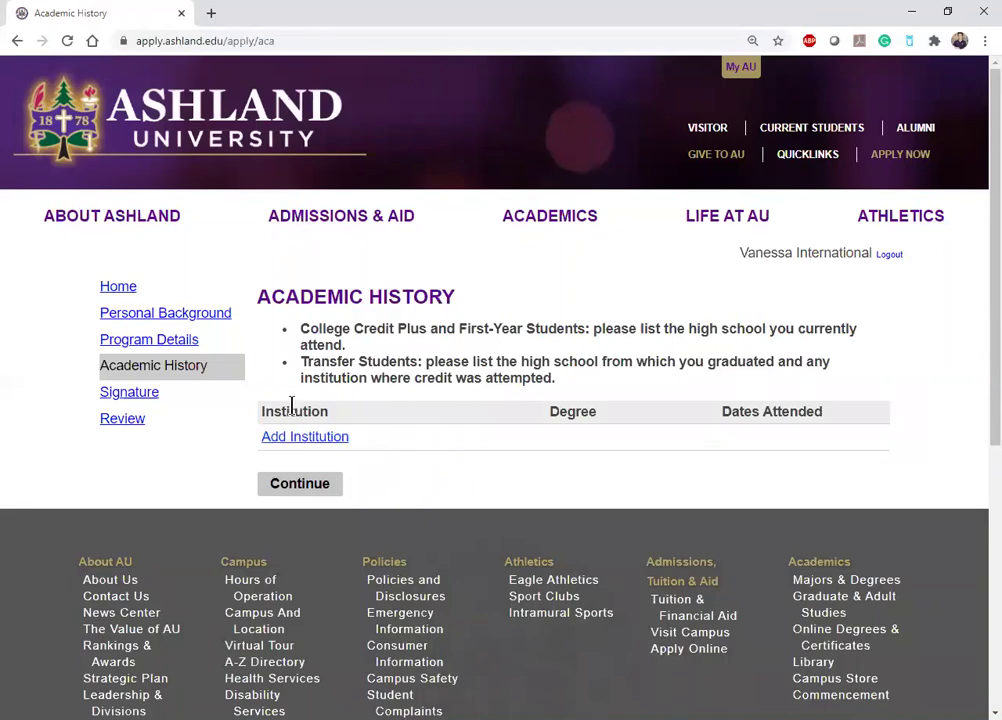
# Step: Add a new institution by searching 'bro' and selecting Blind Brook High School
pyautogui.click(297, 438)
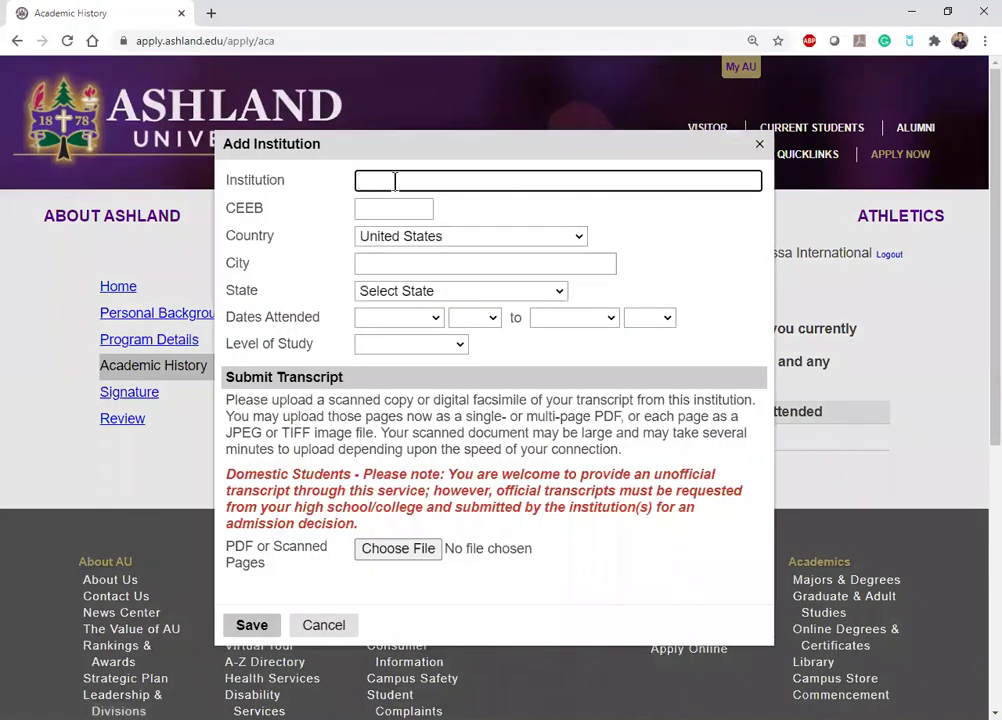
pyautogui.write('bro')
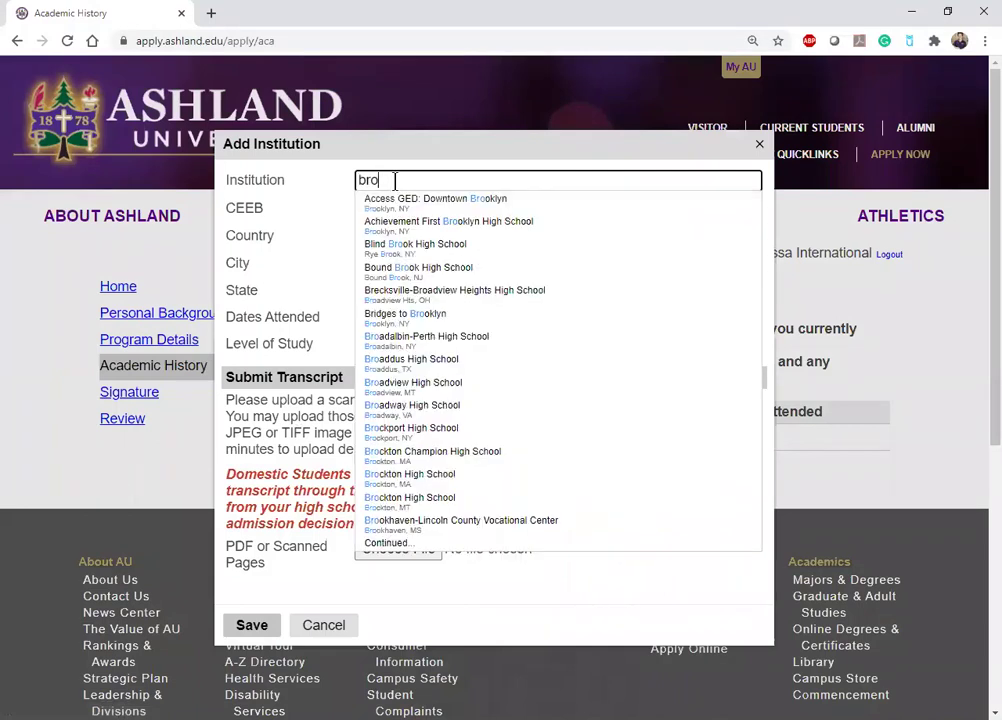
pyautogui.press('Down')
pyautogui.press('Down')
pyautogui.press('Down')
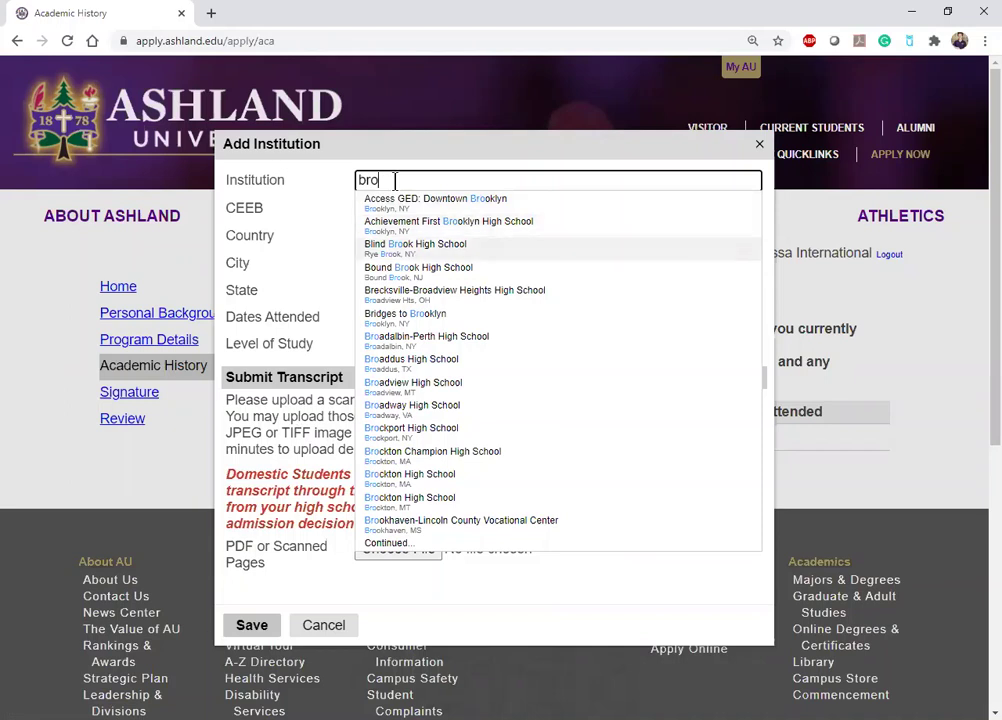
pyautogui.press('Return')
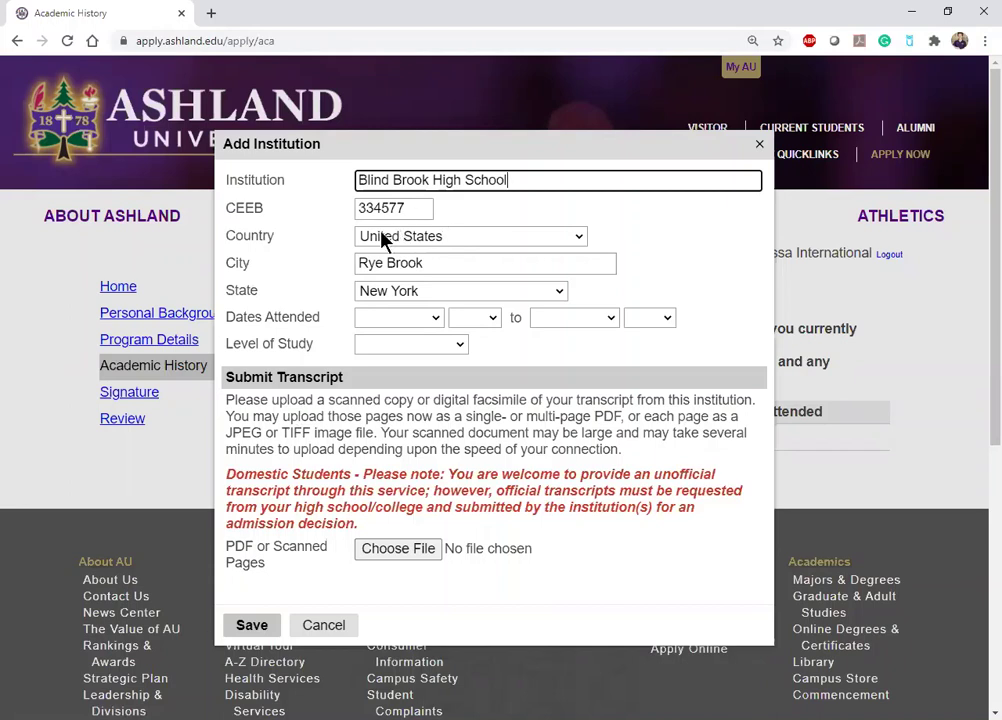
# Step: Set the dates attended from August 2008 to June 2012
pyautogui.click(415, 322)
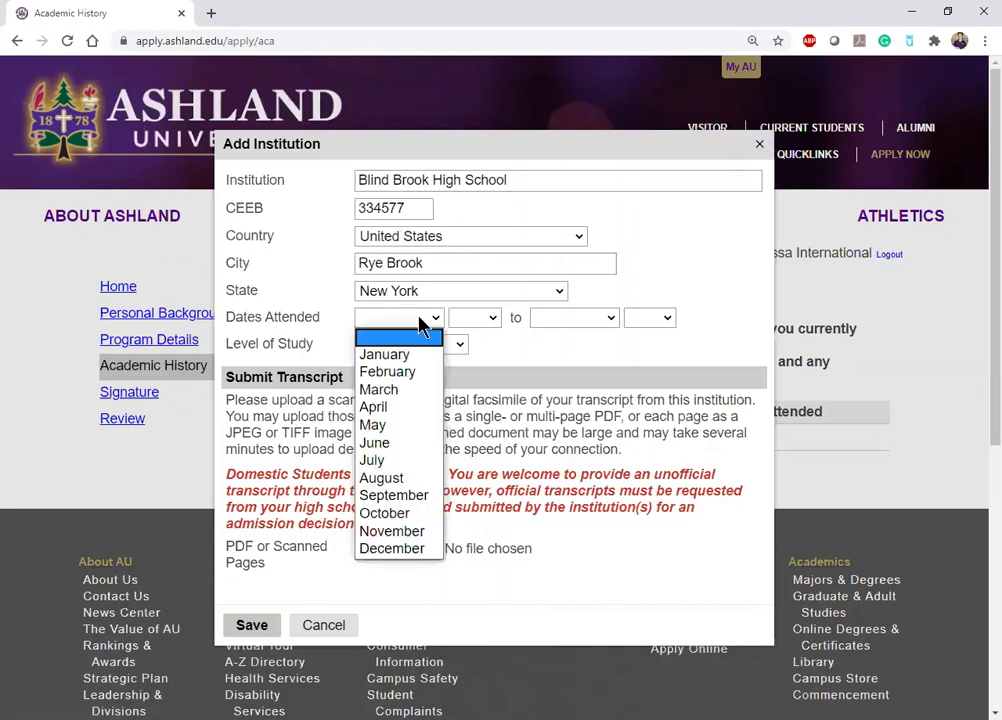
pyautogui.click(396, 480)
pyautogui.click(485, 322)
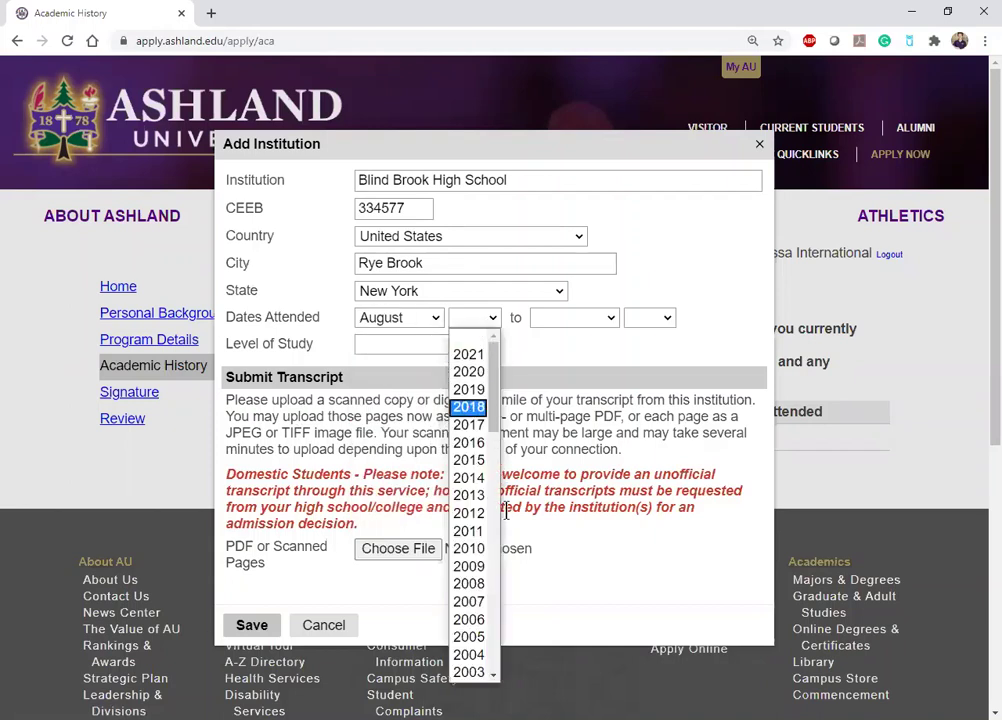
pyautogui.click(470, 585)
pyautogui.click(565, 318)
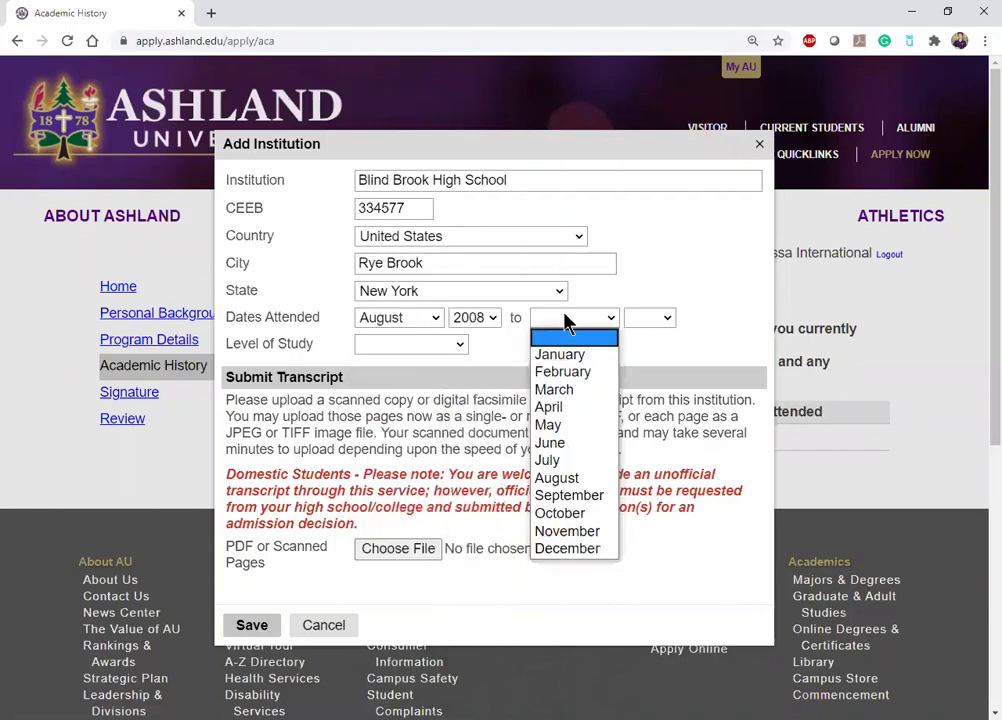
pyautogui.click(572, 443)
pyautogui.click(637, 321)
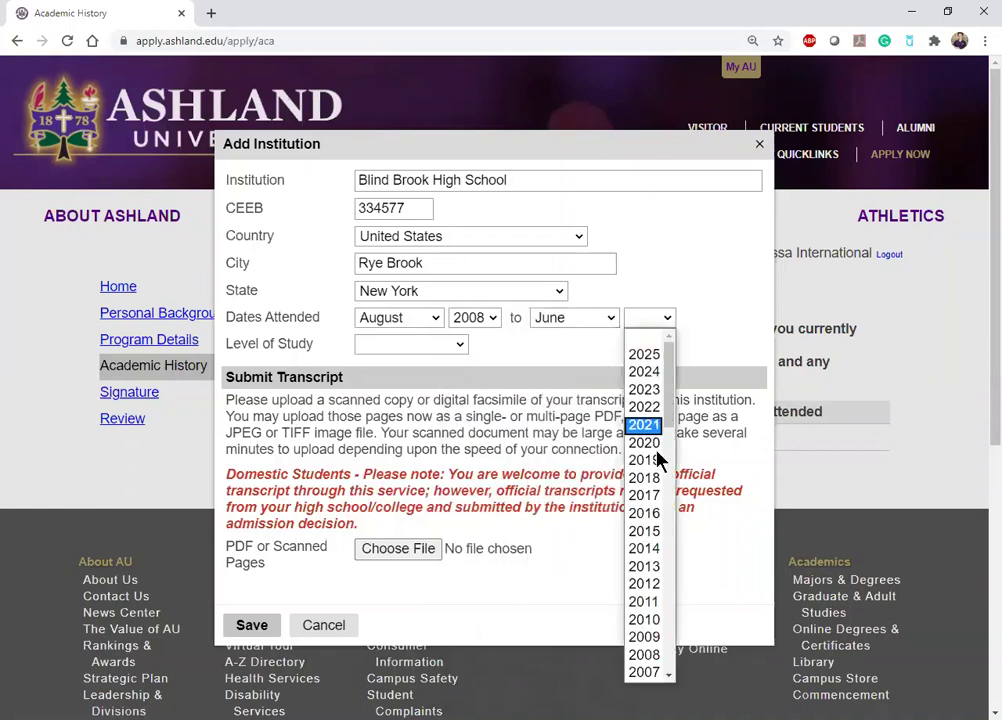
pyautogui.click(648, 585)
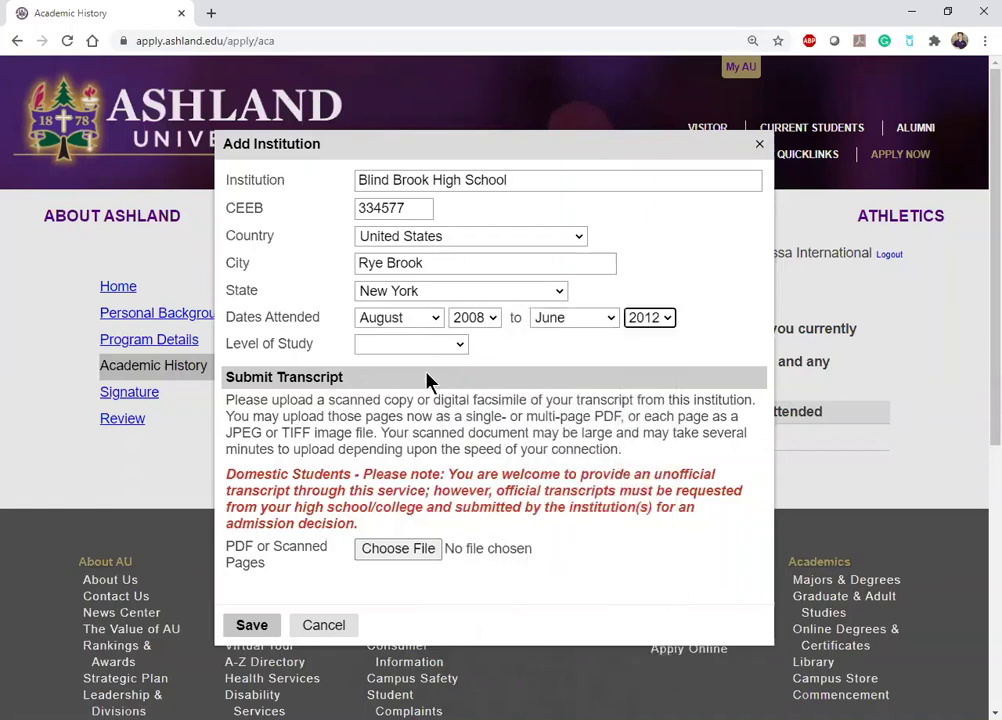
# Step: Set level High School, degree High School Diploma, conferred June 2012
pyautogui.click(380, 347)
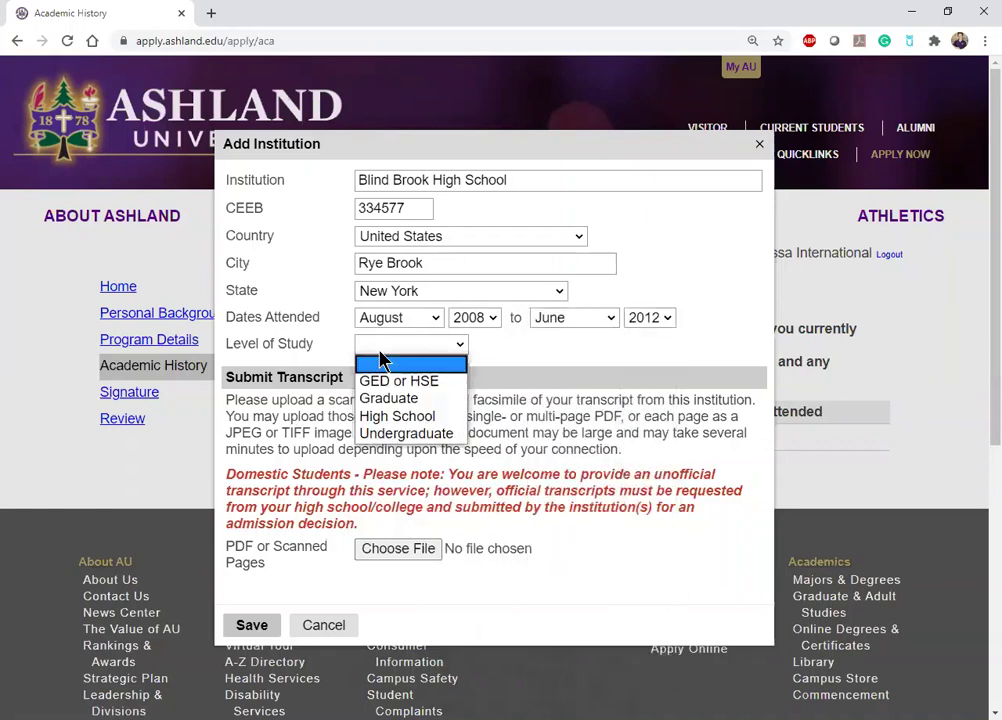
pyautogui.click(446, 416)
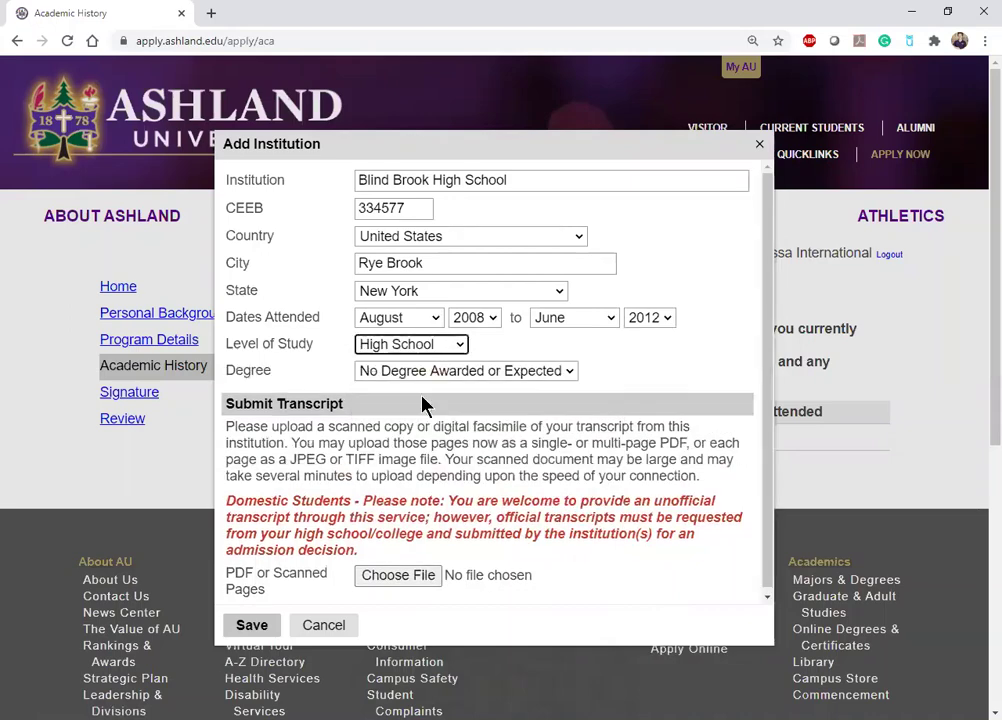
pyautogui.click(398, 380)
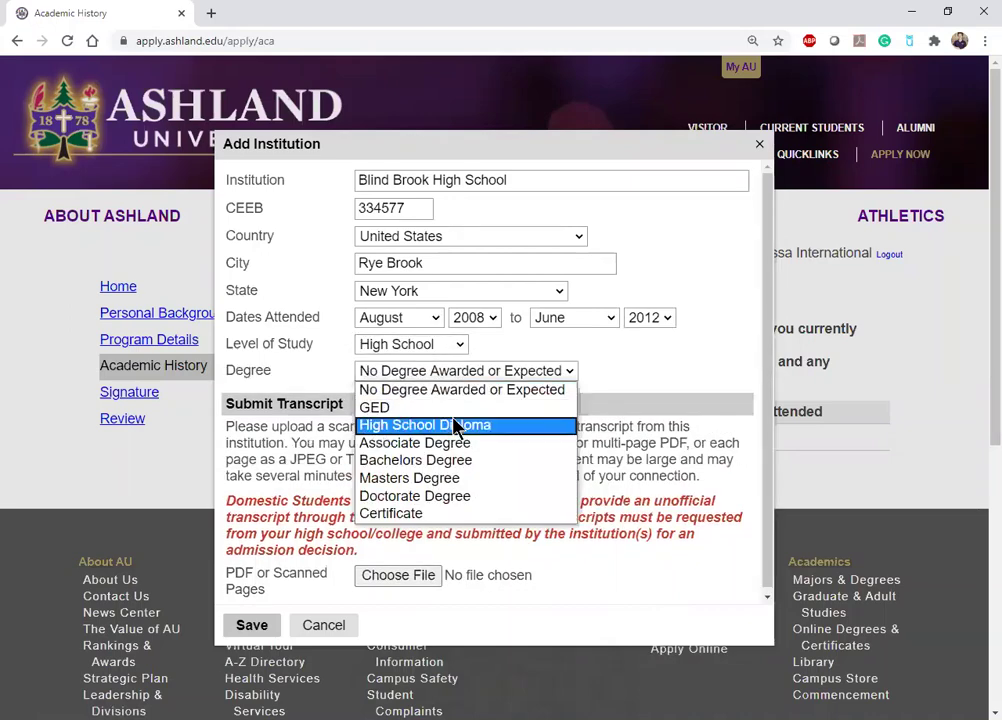
pyautogui.click(450, 425)
pyautogui.click(405, 407)
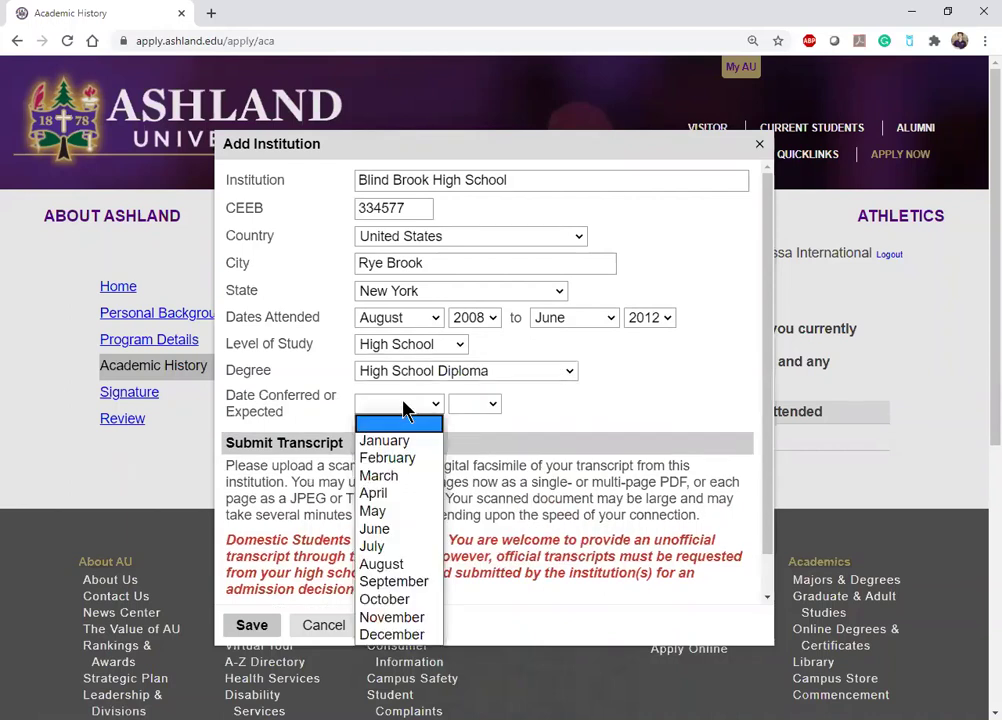
pyautogui.click(398, 529)
pyautogui.click(465, 403)
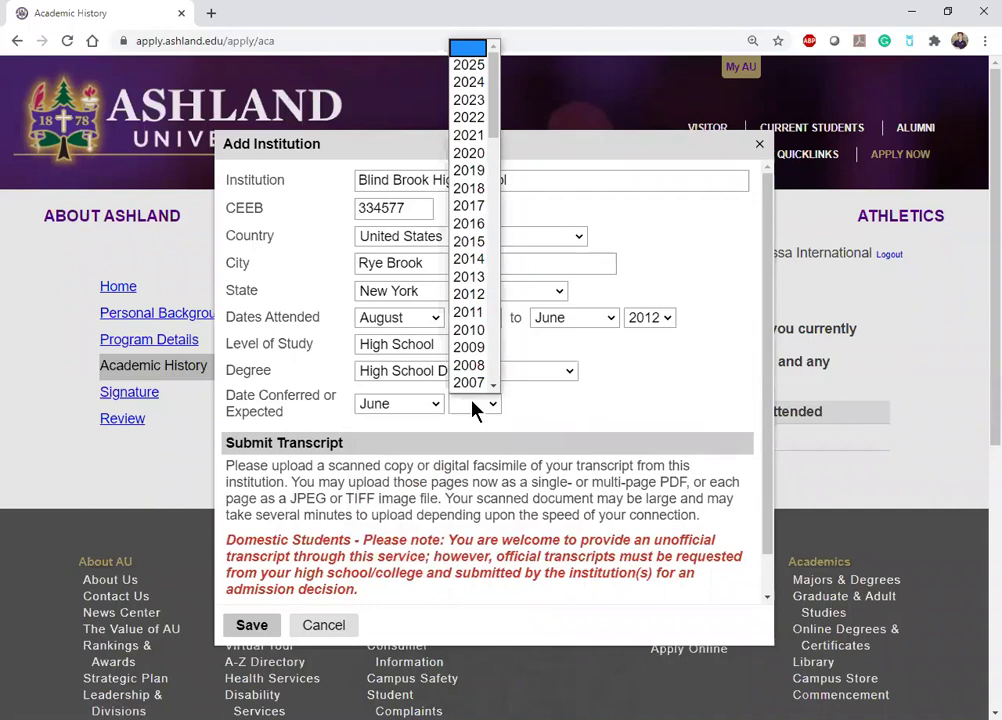
pyautogui.scroll(-1, 474, 328)
pyautogui.click(468, 258)
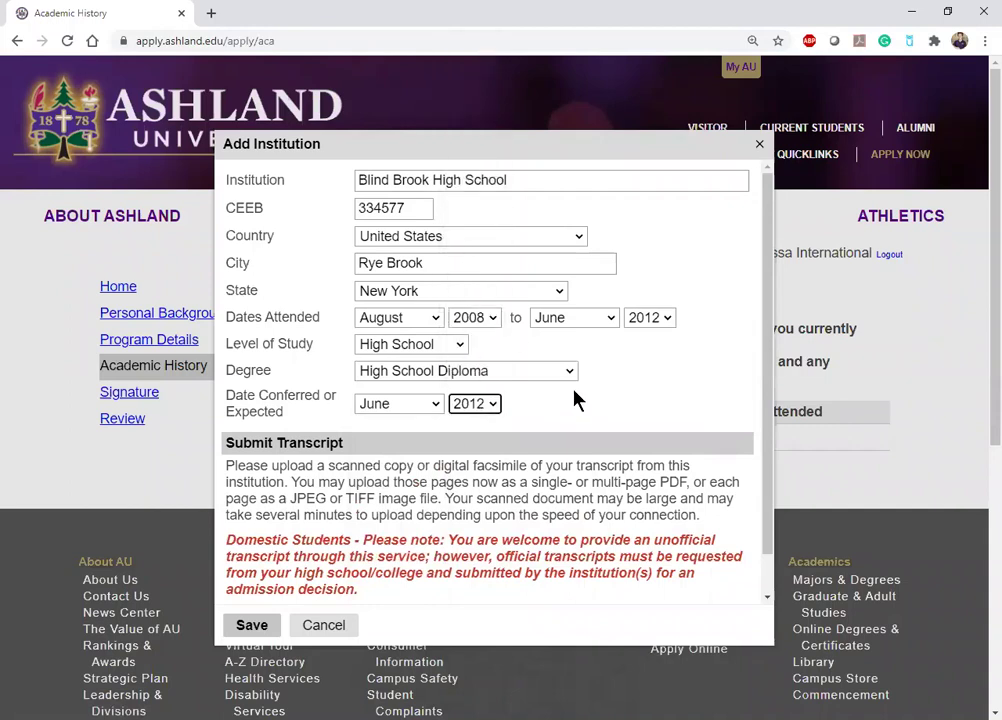
# Step: Save the Blind Brook High School entry and continue to the Signature page
pyautogui.scroll(-1, 573, 395)
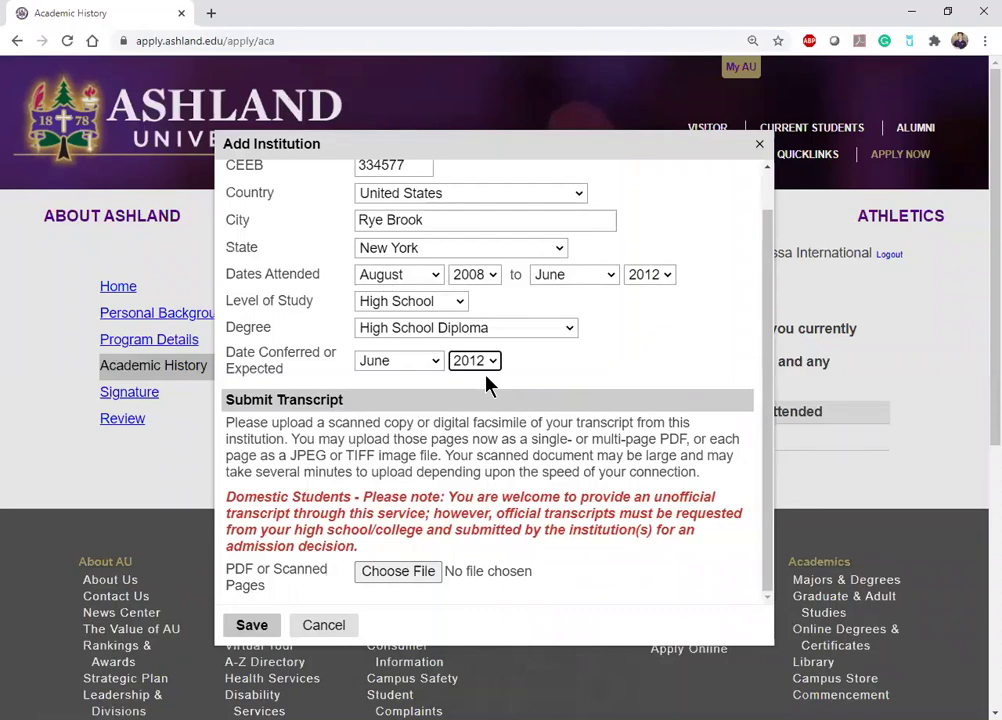
pyautogui.scroll(-2, 487, 385)
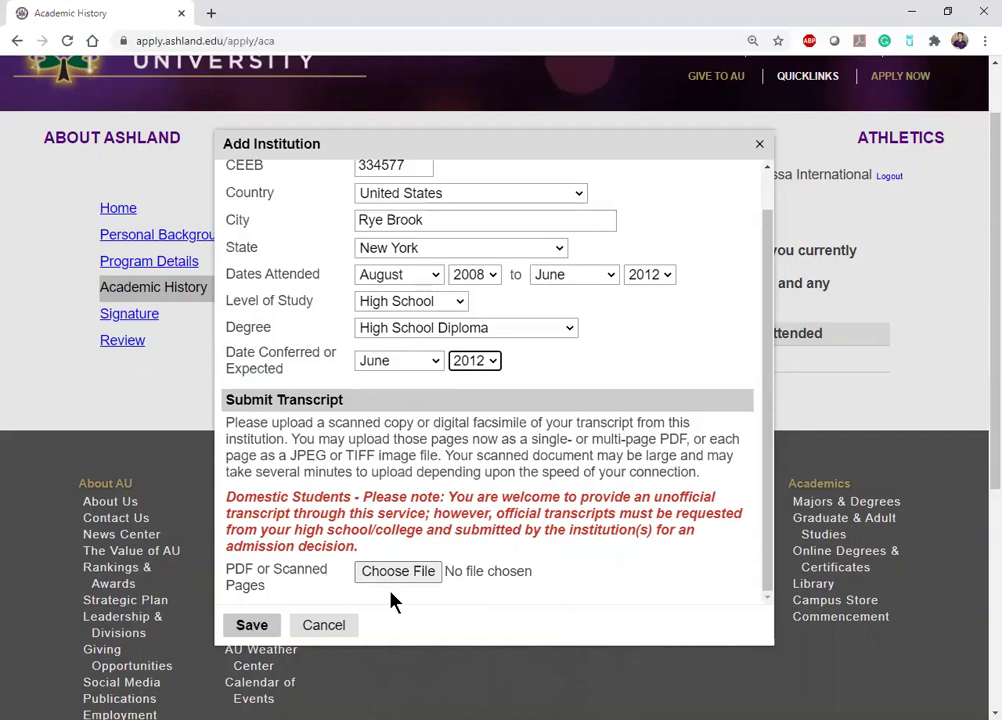
pyautogui.click(260, 625)
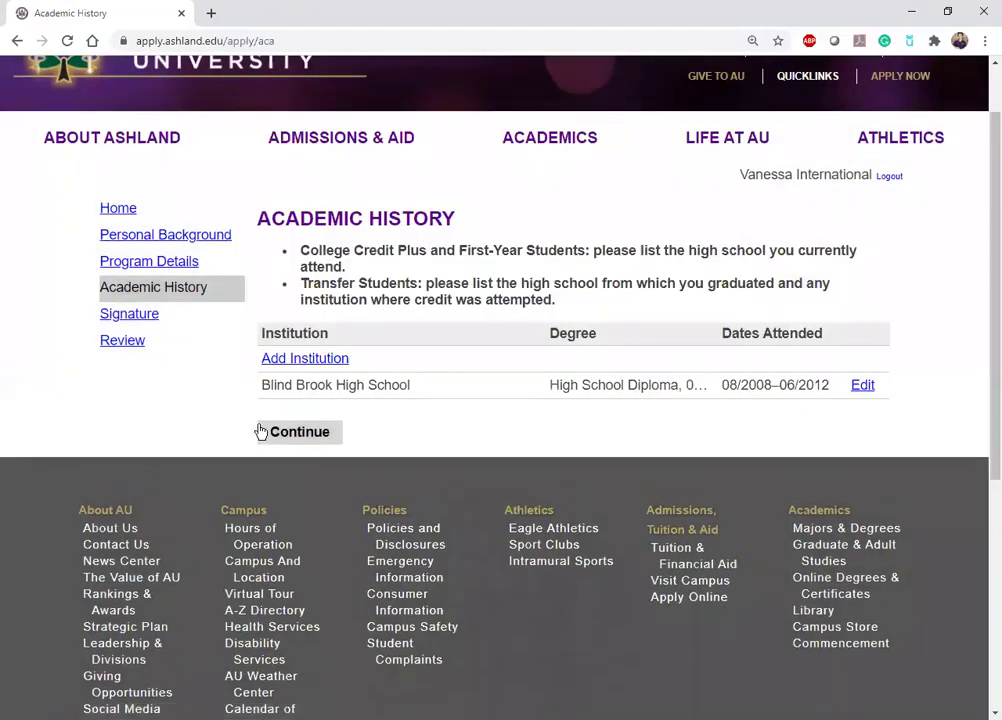
pyautogui.click(300, 433)
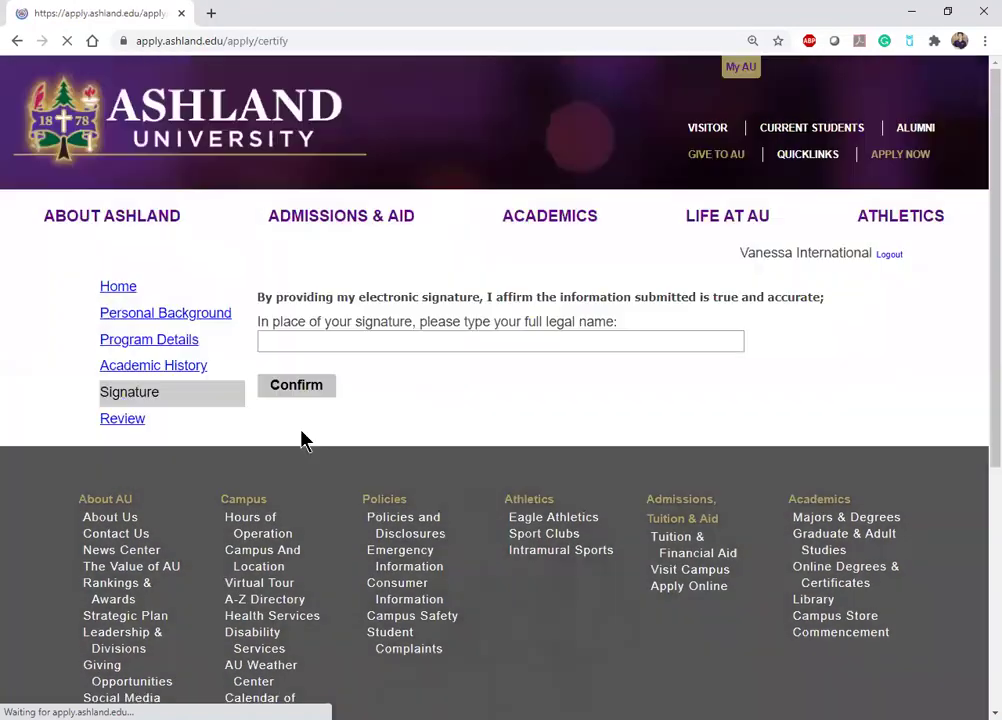
# Step: Enter the applicant's full legal name as the electronic signature and confirm it
pyautogui.click(306, 341)
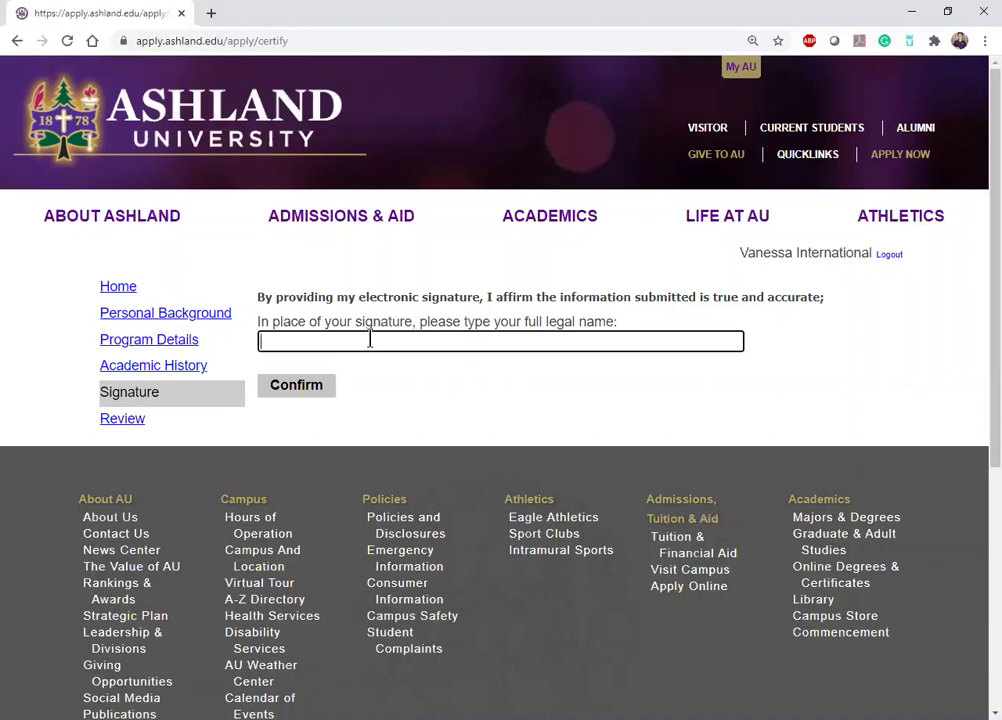
pyautogui.write('Vanessa International')
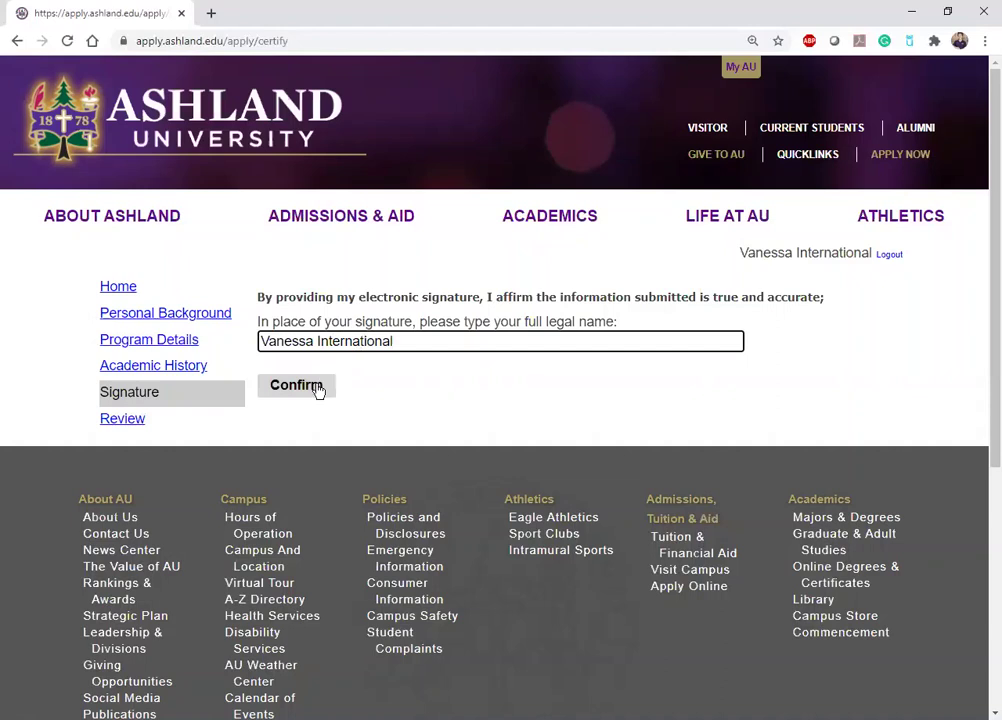
pyautogui.click(319, 389)
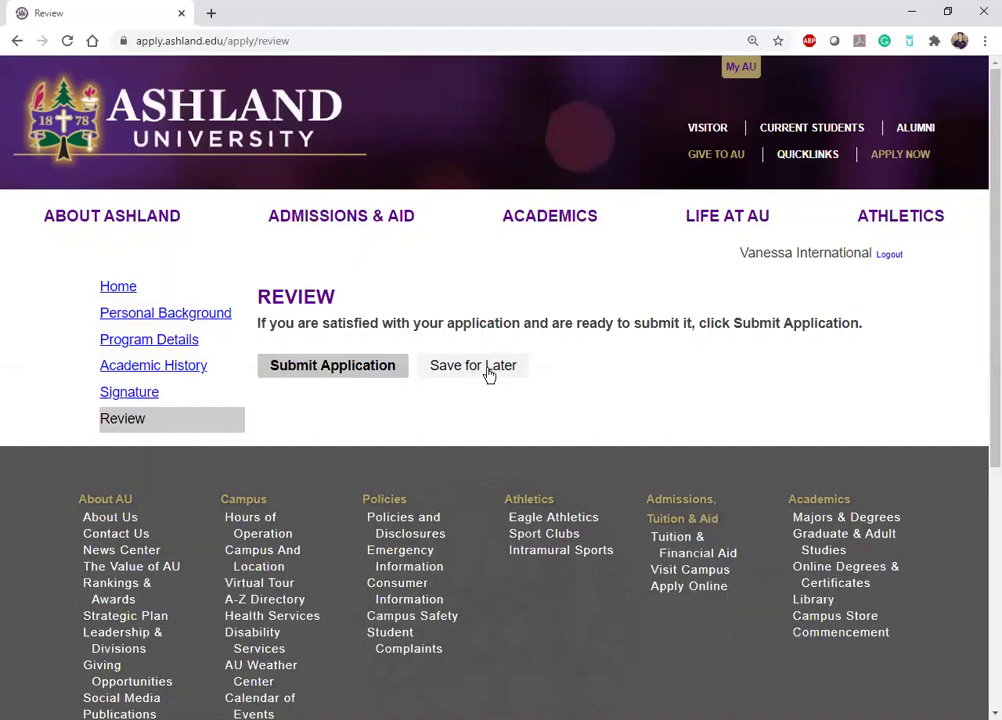
# Step: Submit the application, accept the confirmation, and review the applicant status page
pyautogui.click(388, 369)
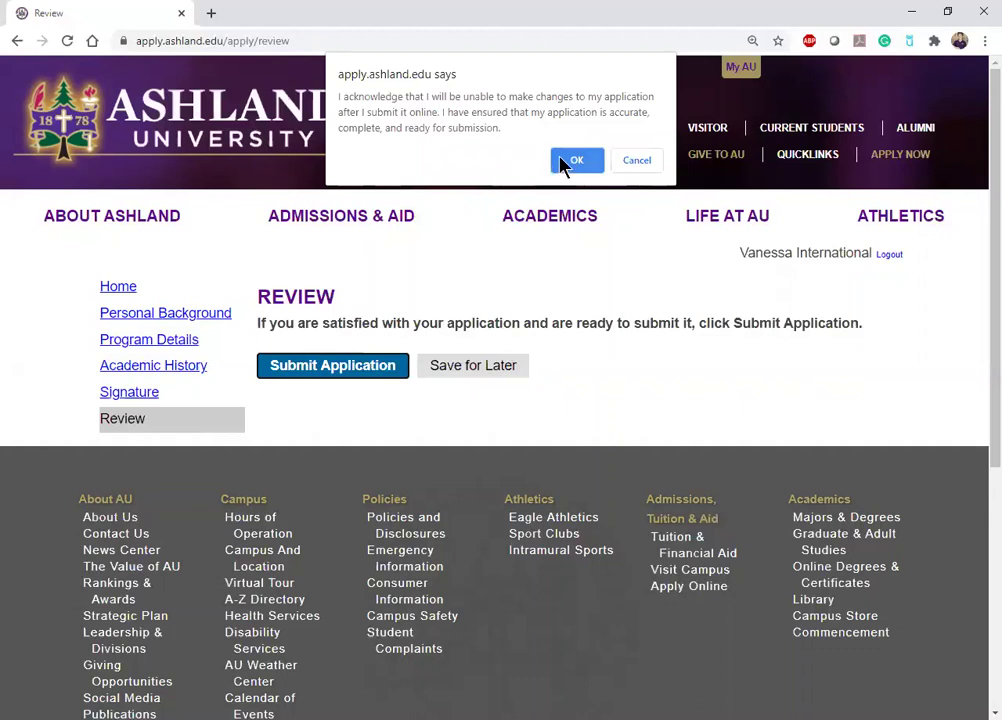
pyautogui.click(564, 161)
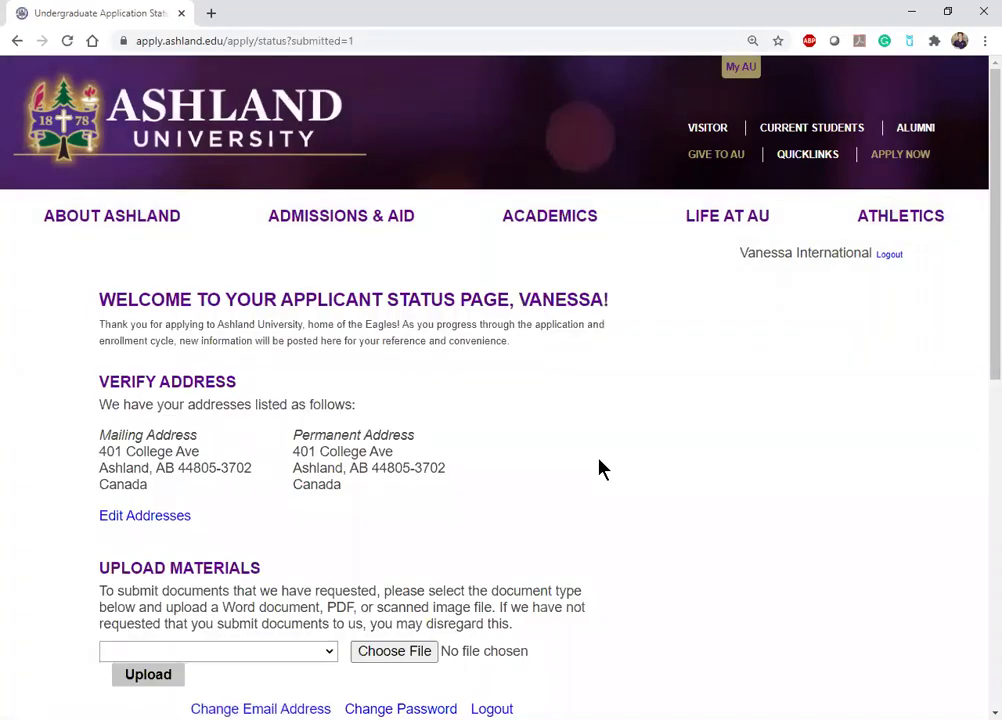
pyautogui.scroll(-1, 729, 415)
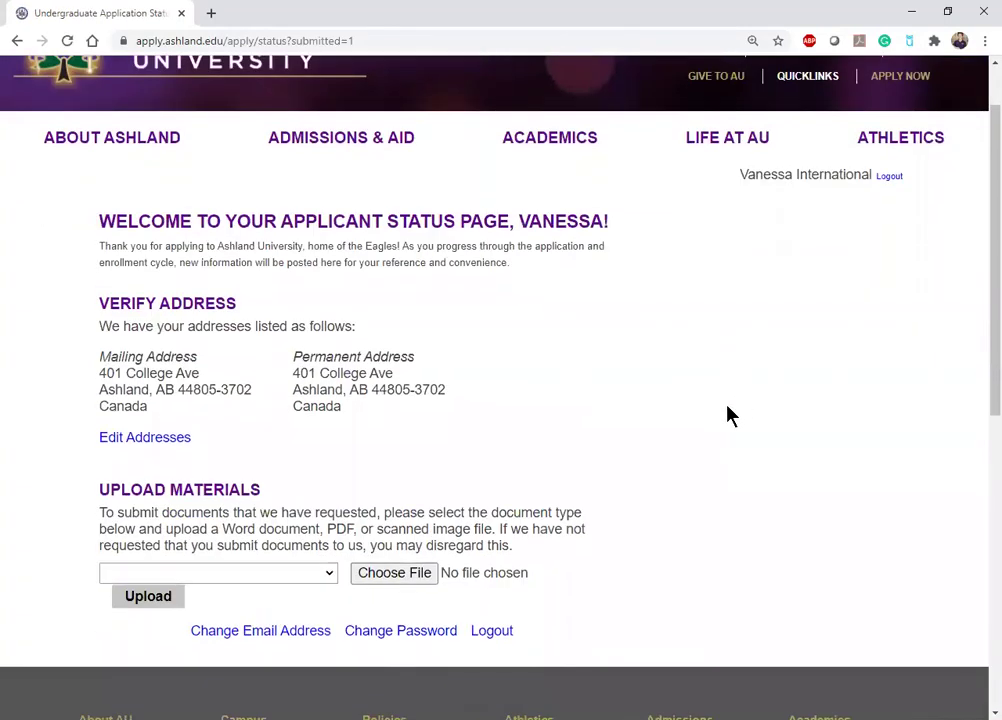